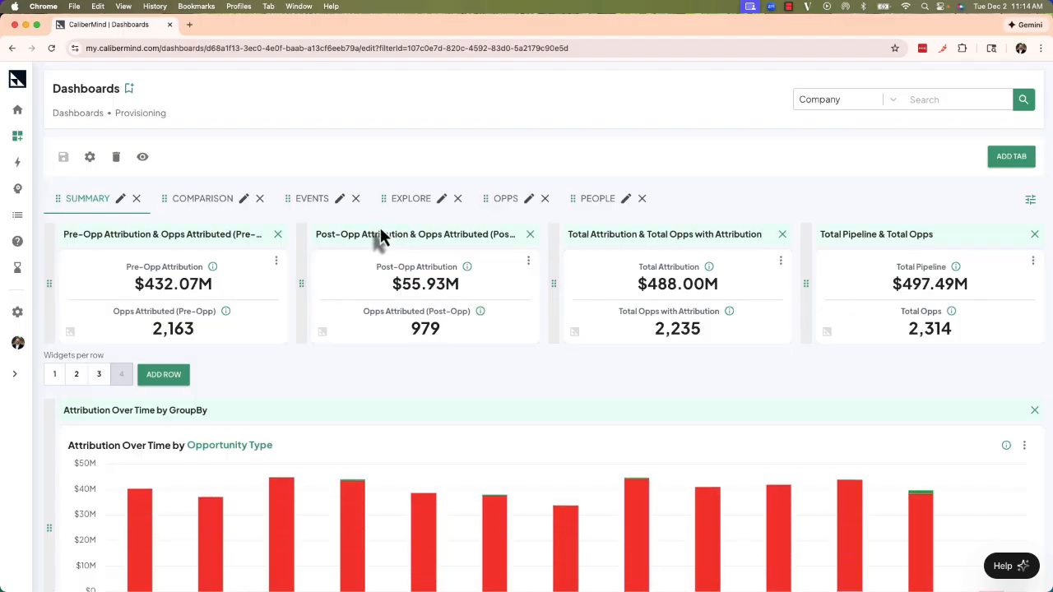
Review the dashboard's settings with Demo Group access and the Provisioning Training collection, and save them.
click(91, 158)
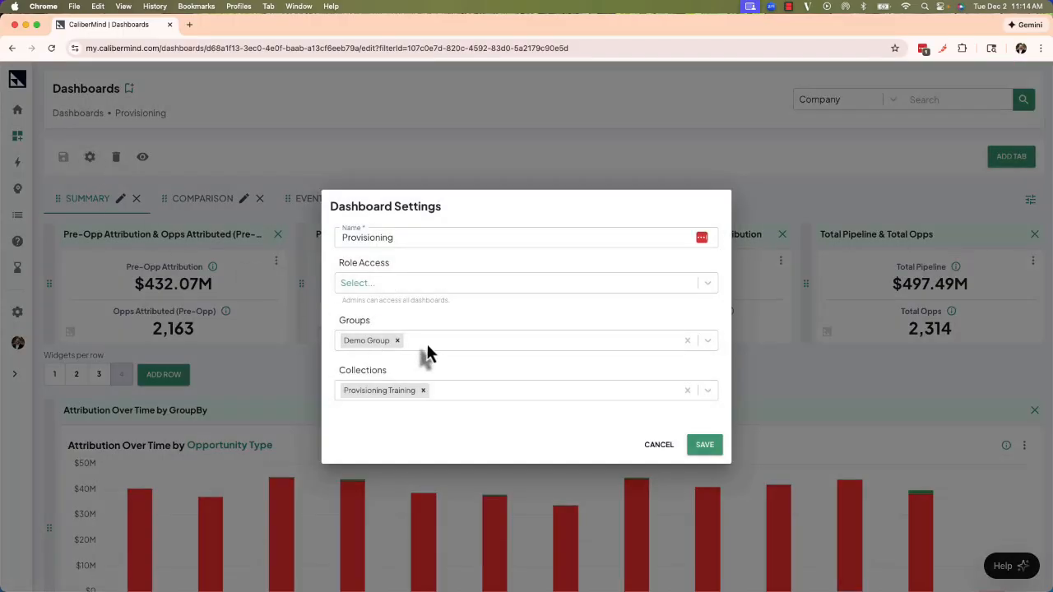
click(429, 283)
click(436, 280)
click(483, 345)
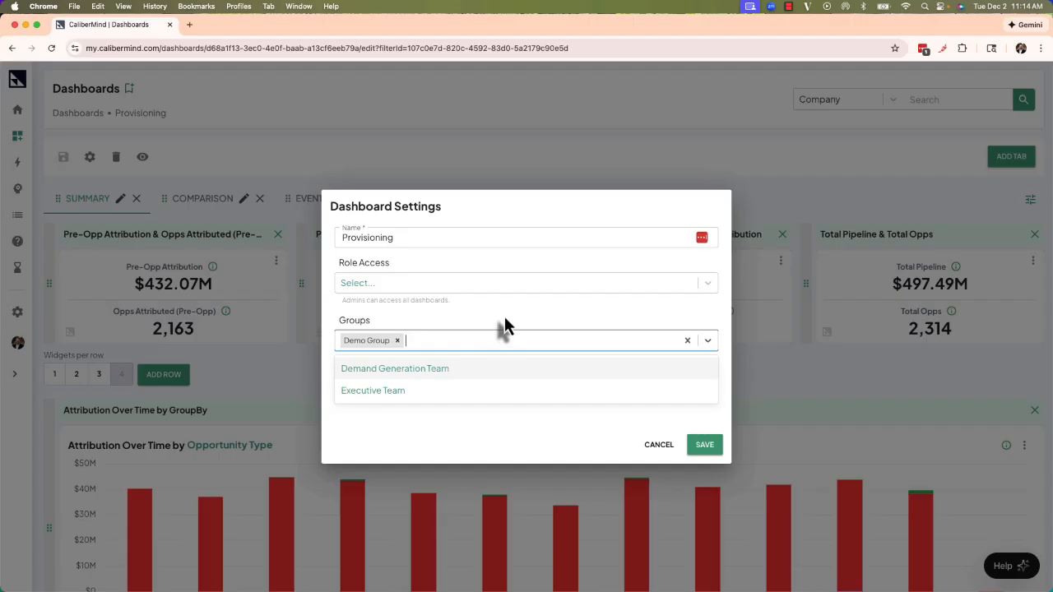
click(504, 320)
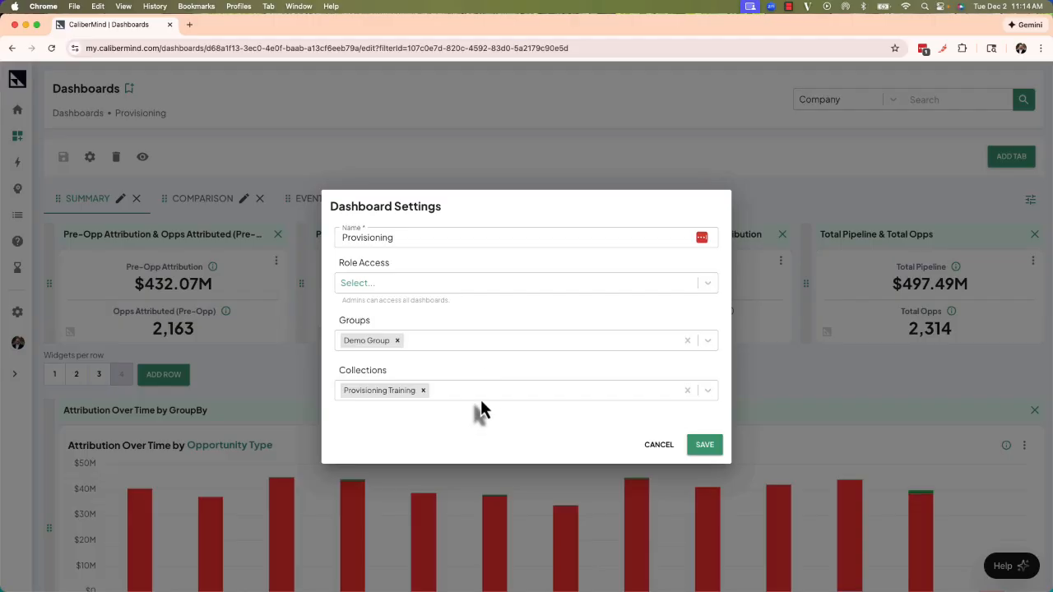
click(701, 448)
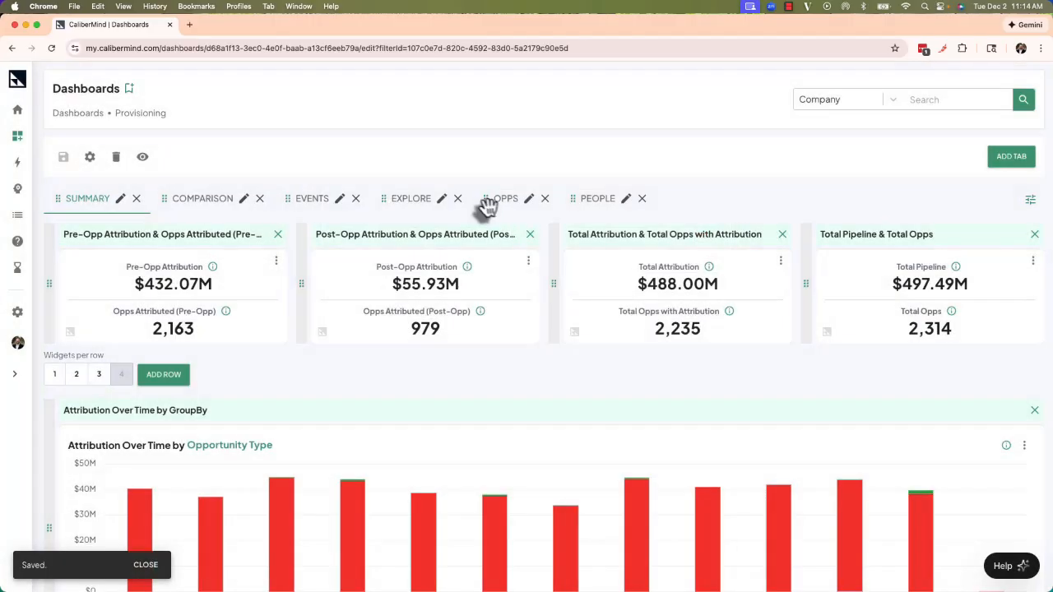
Preview the Provisioning dashboard and open its filter panel.
click(144, 158)
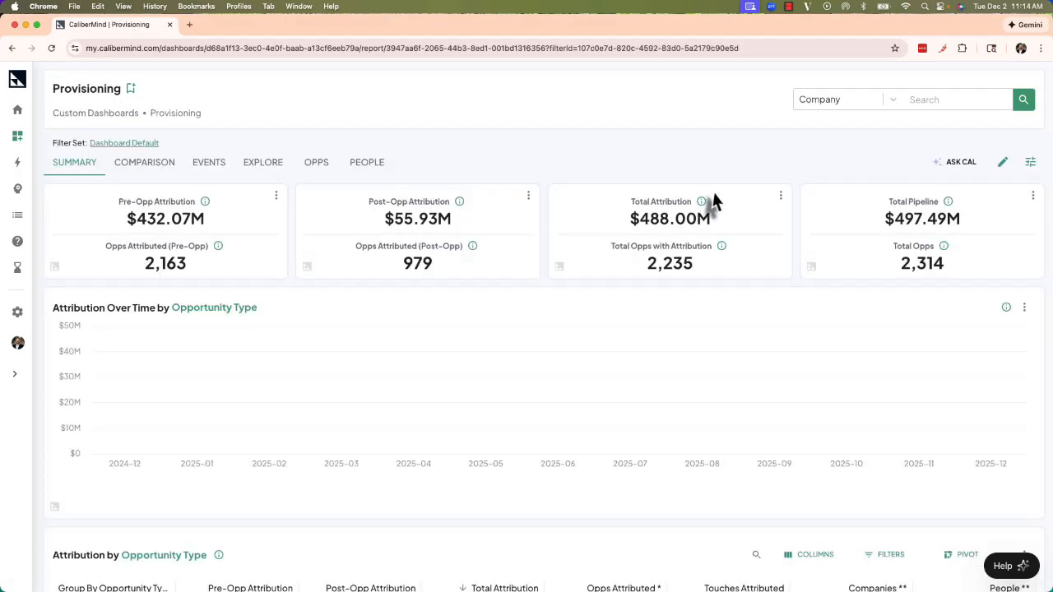
click(1032, 164)
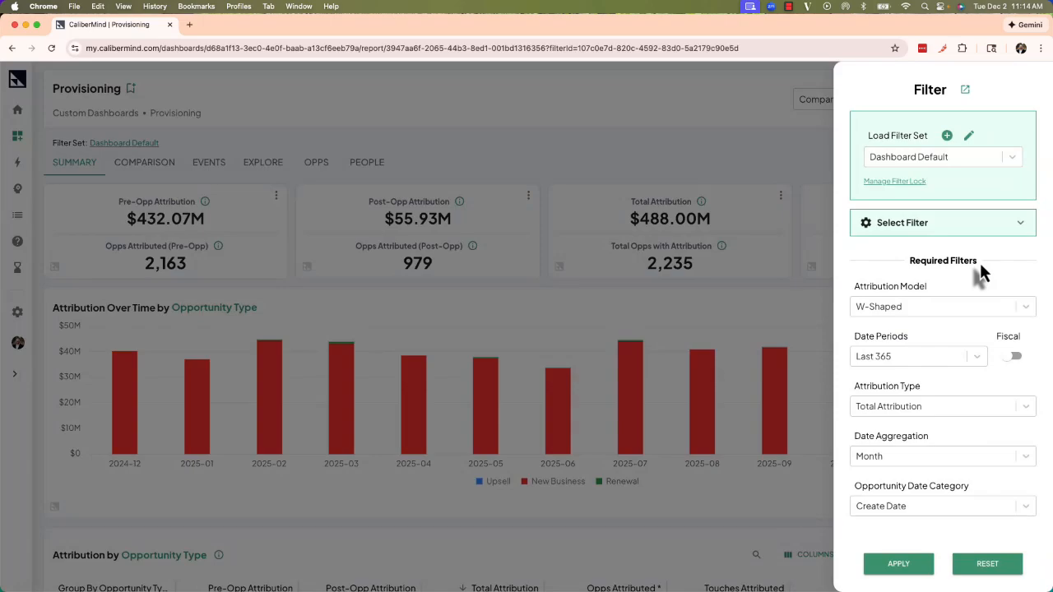
Add an Opportunity Type filter set to New Business and save it to the Dashboard Default filter set.
click(979, 229)
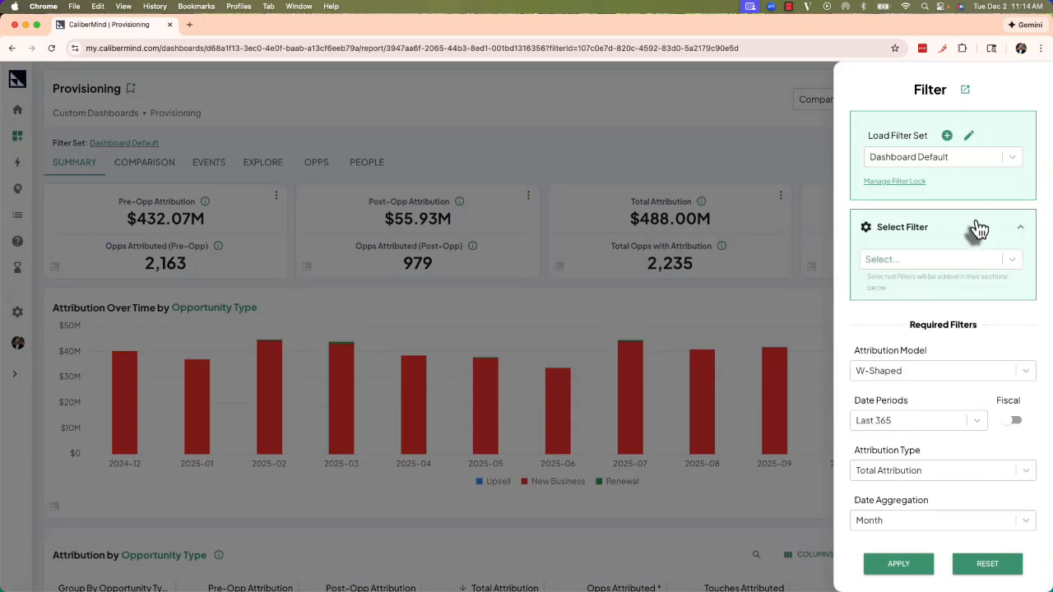
click(971, 259)
scroll(930, 393, down, 3)
scroll(930, 392, down, 10)
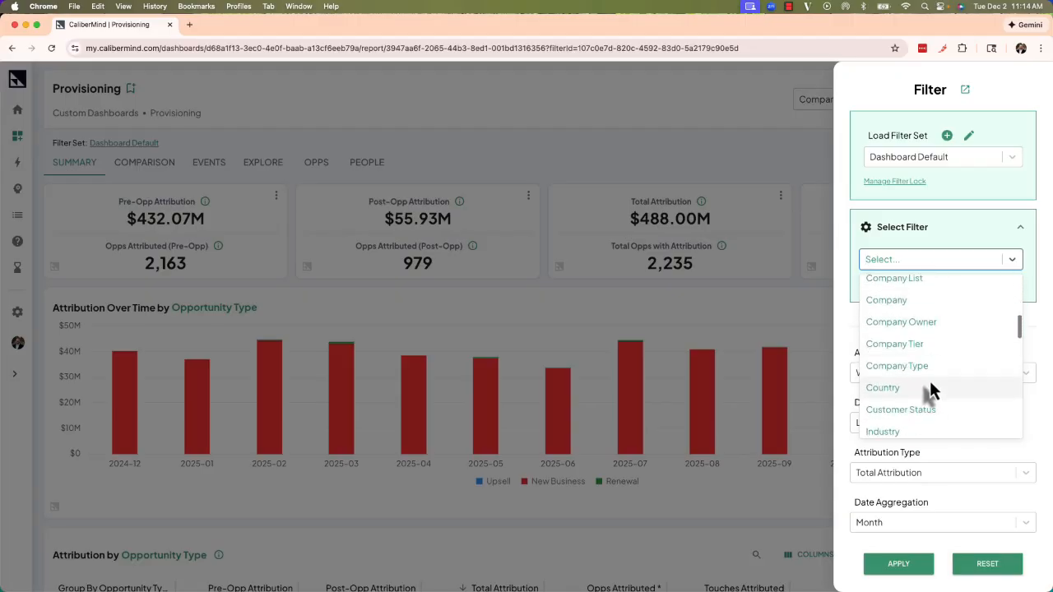
scroll(930, 389, down, 3)
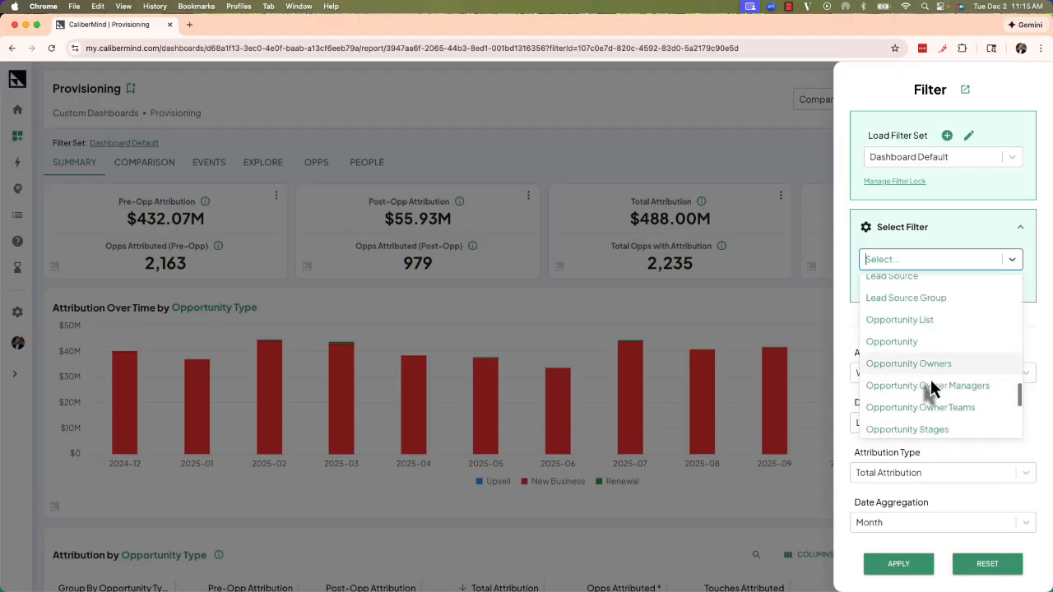
click(929, 403)
click(928, 517)
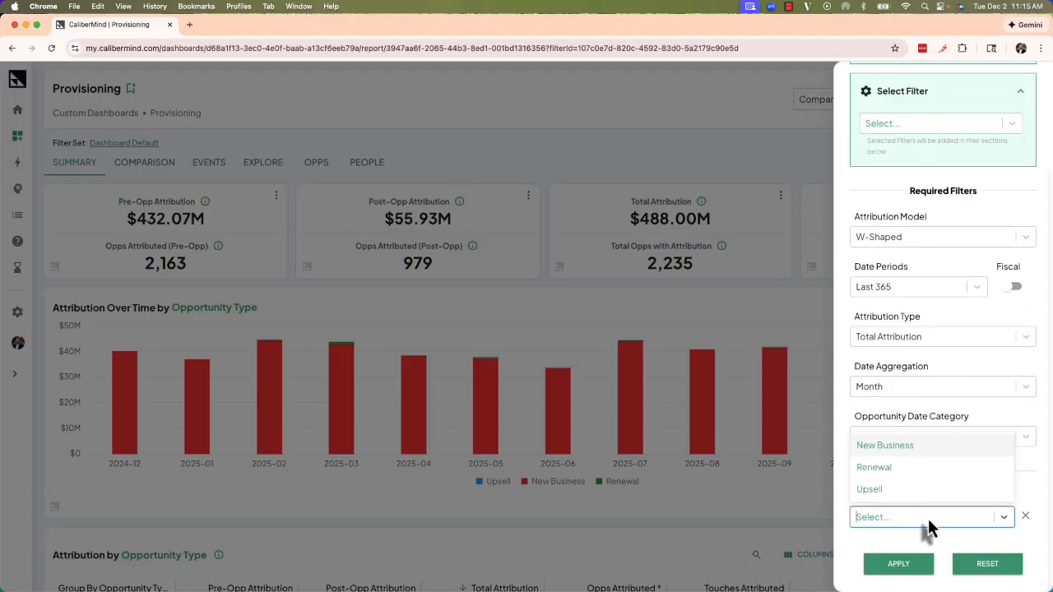
click(895, 449)
scroll(934, 444, up, 3)
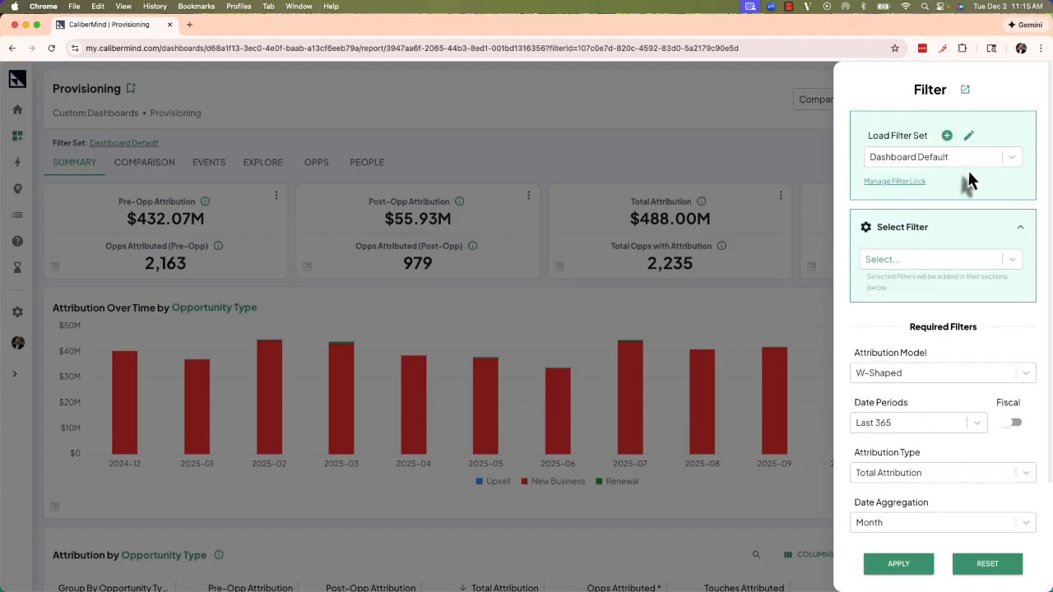
click(969, 135)
click(617, 466)
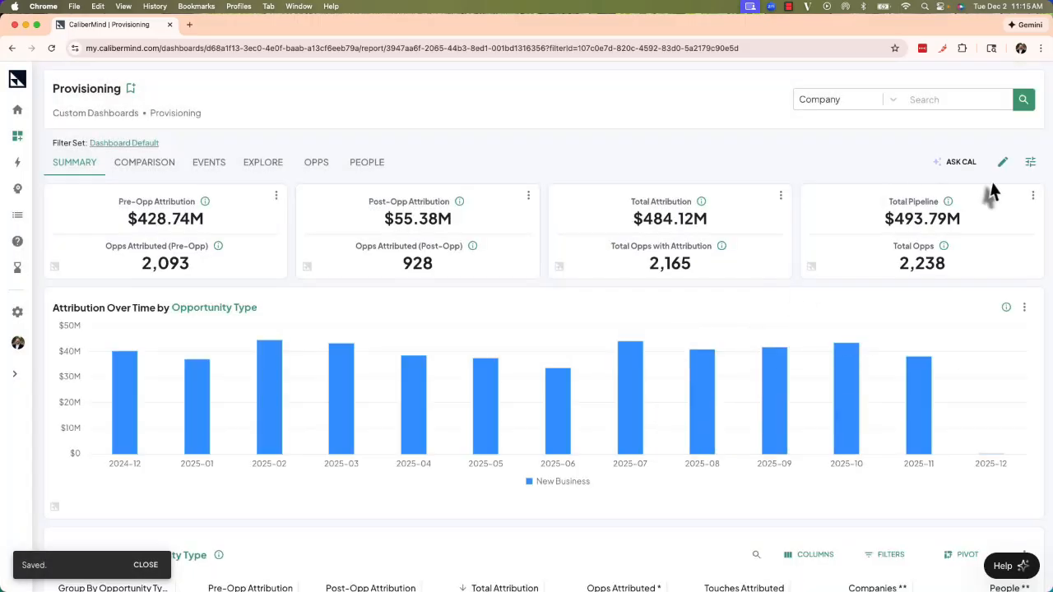
Set the dashboard's filter lock to Partial Lock.
click(1030, 162)
scroll(930, 457, down, 3)
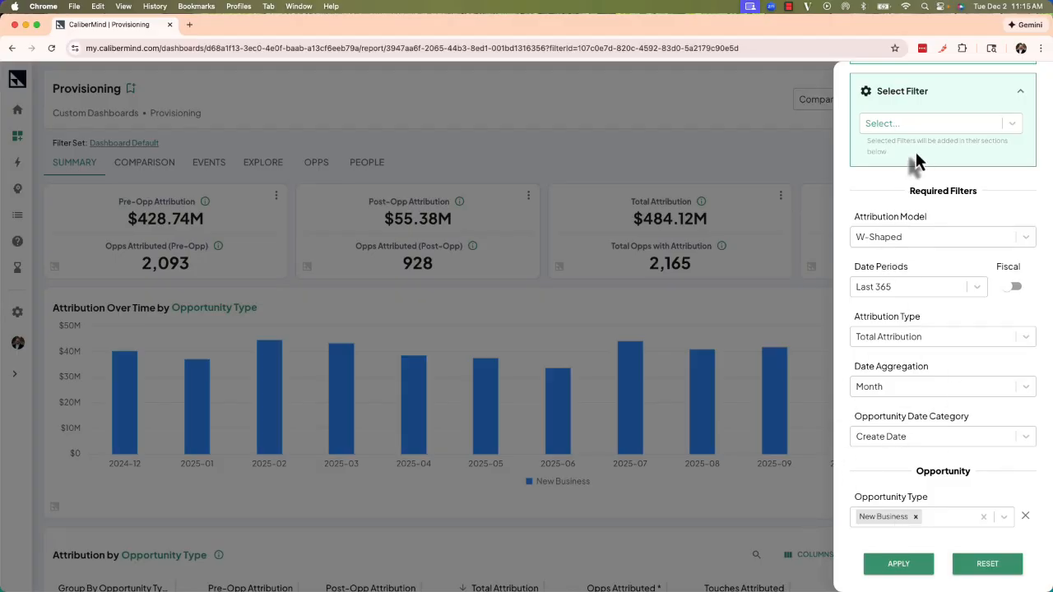
scroll(923, 191, up, 3)
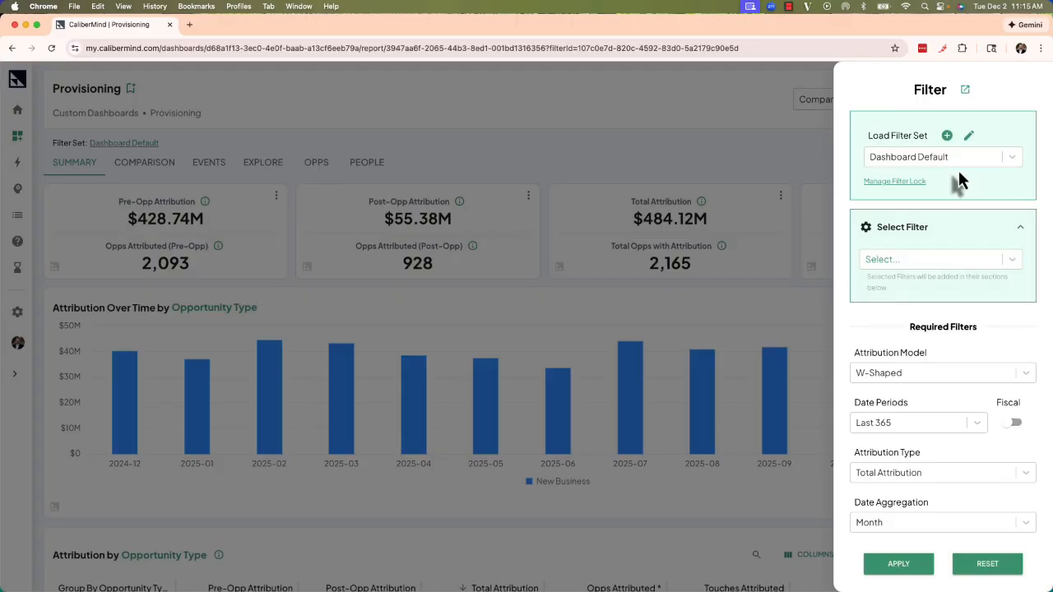
click(897, 181)
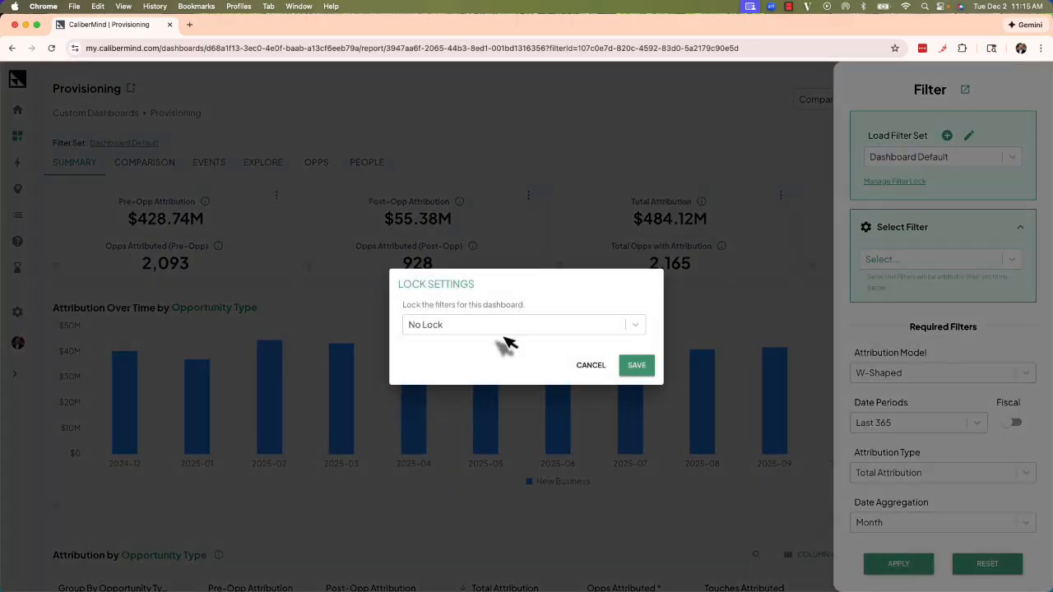
click(539, 326)
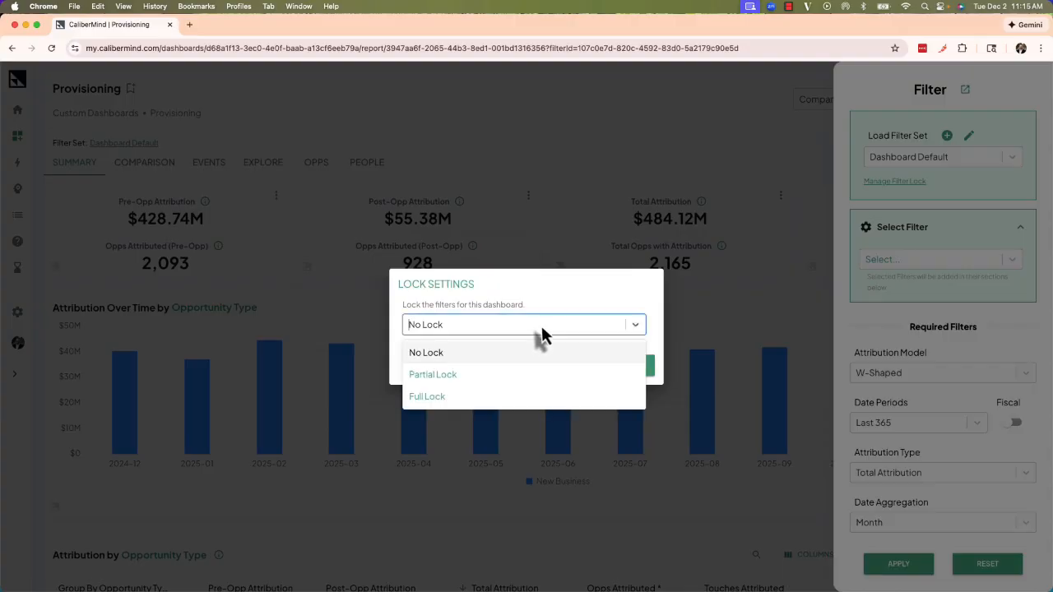
click(493, 376)
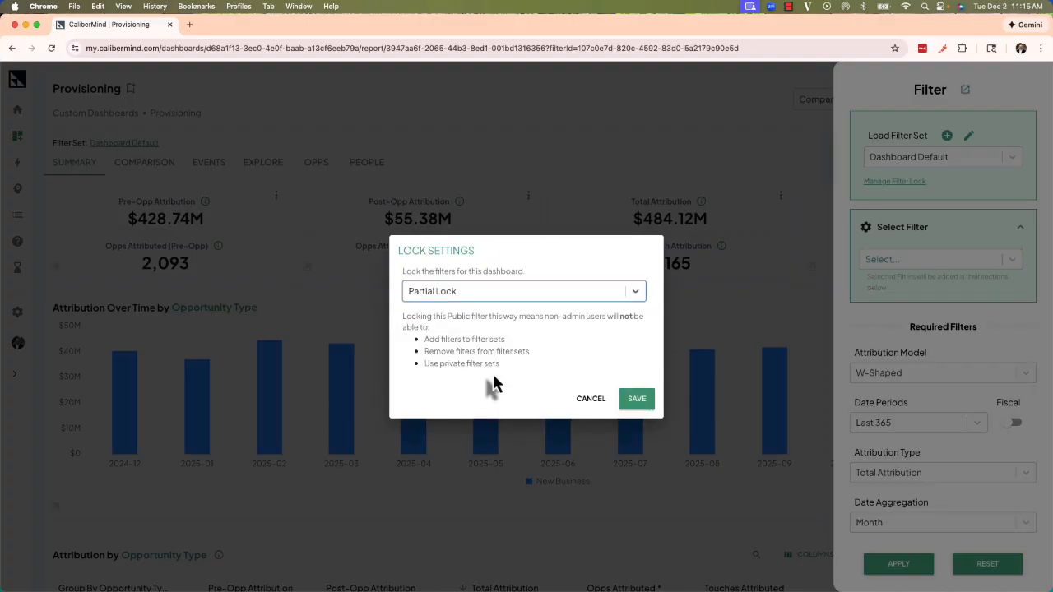
click(637, 400)
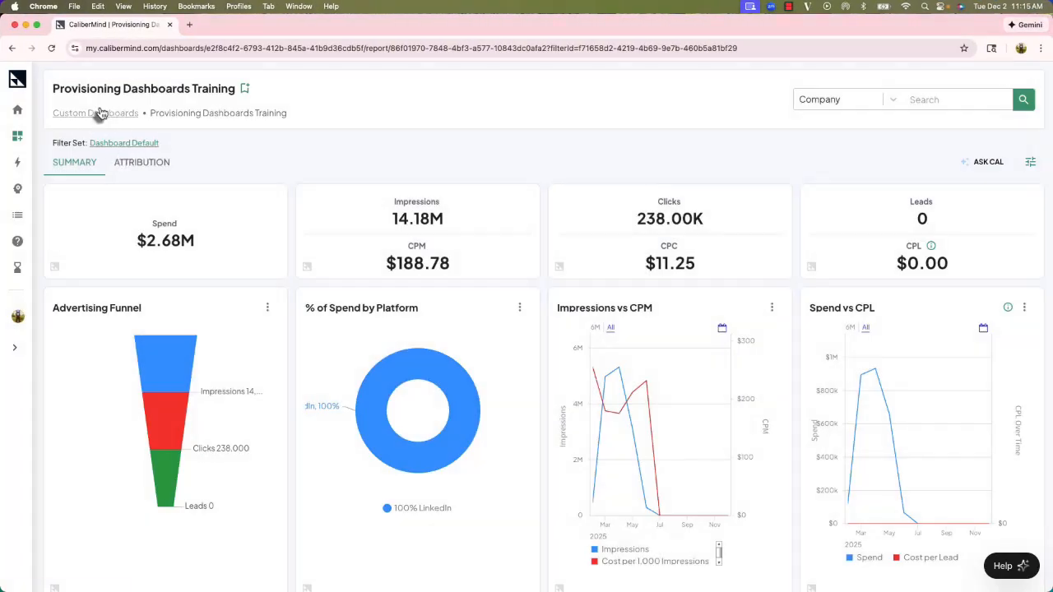
Open the Provisioning dashboard from the Provisioning Training collection in the other user's window and inspect its filter panel.
click(99, 113)
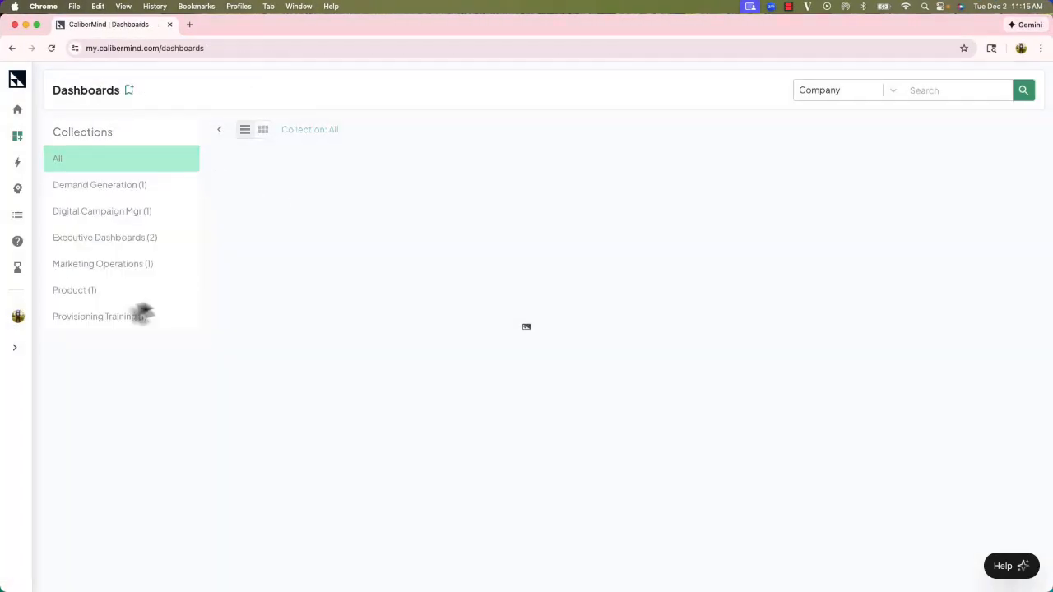
click(103, 319)
click(282, 240)
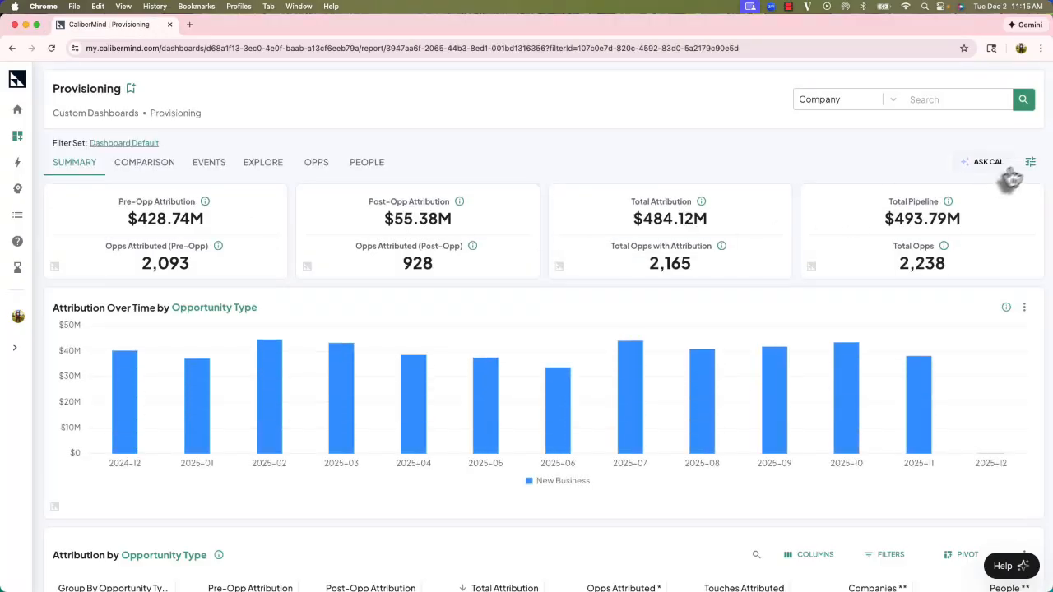
click(1030, 161)
scroll(891, 418, down, 1)
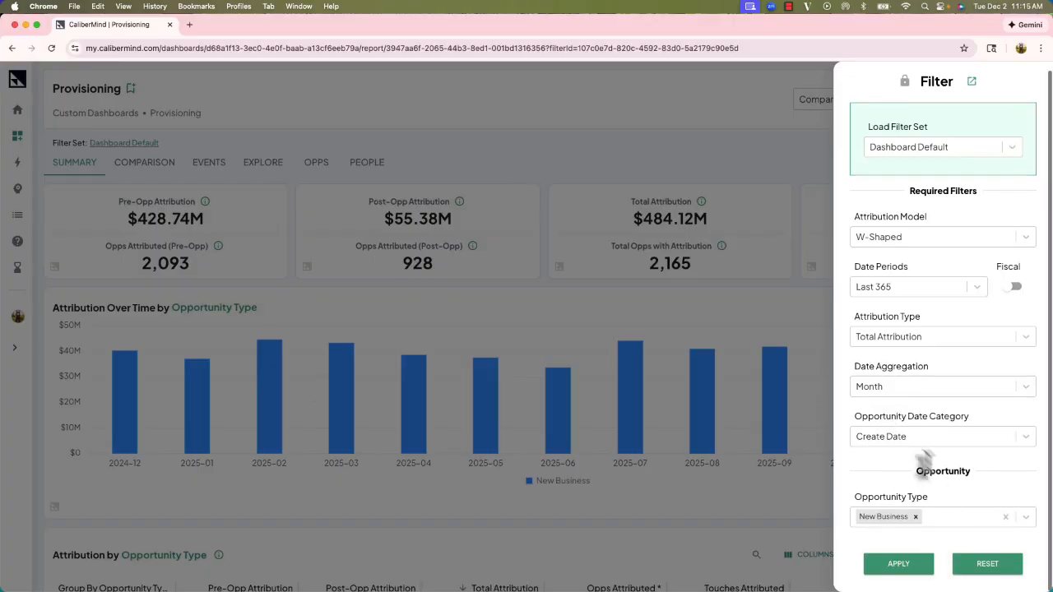
scroll(934, 473, up, 1)
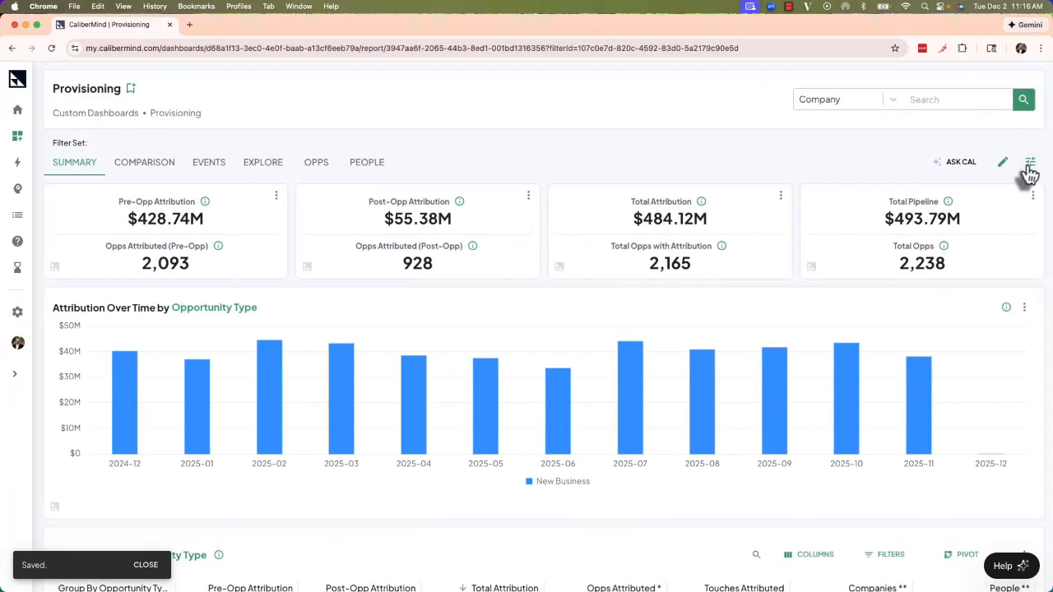
Change the dashboard's filter lock to Full Lock.
click(1029, 165)
click(895, 181)
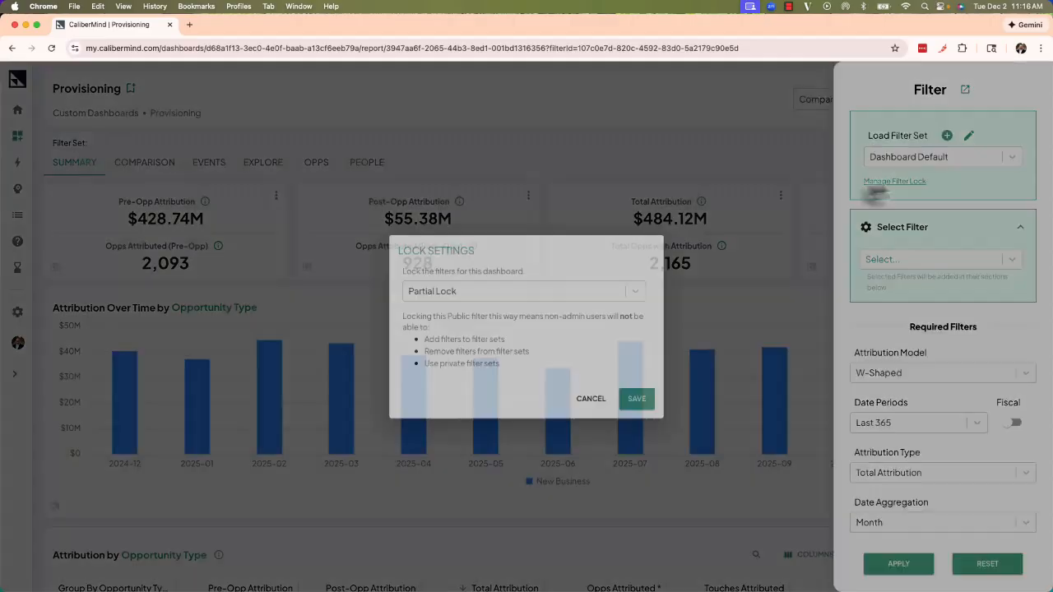
click(535, 286)
click(481, 362)
click(637, 404)
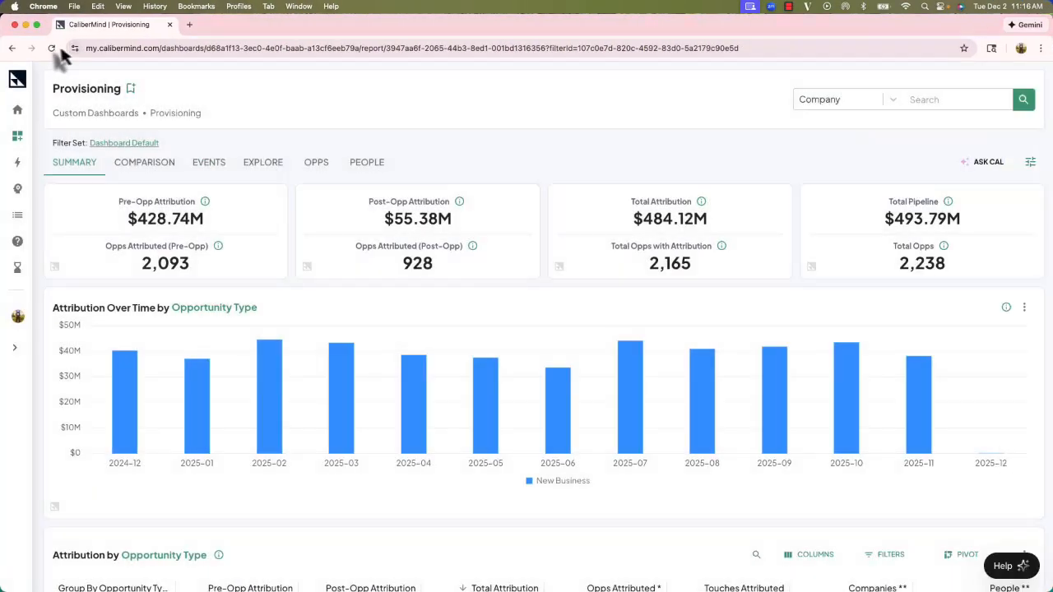
Reload the dashboard in the other user's window and inspect the locked filters in the filter panel.
click(68, 48)
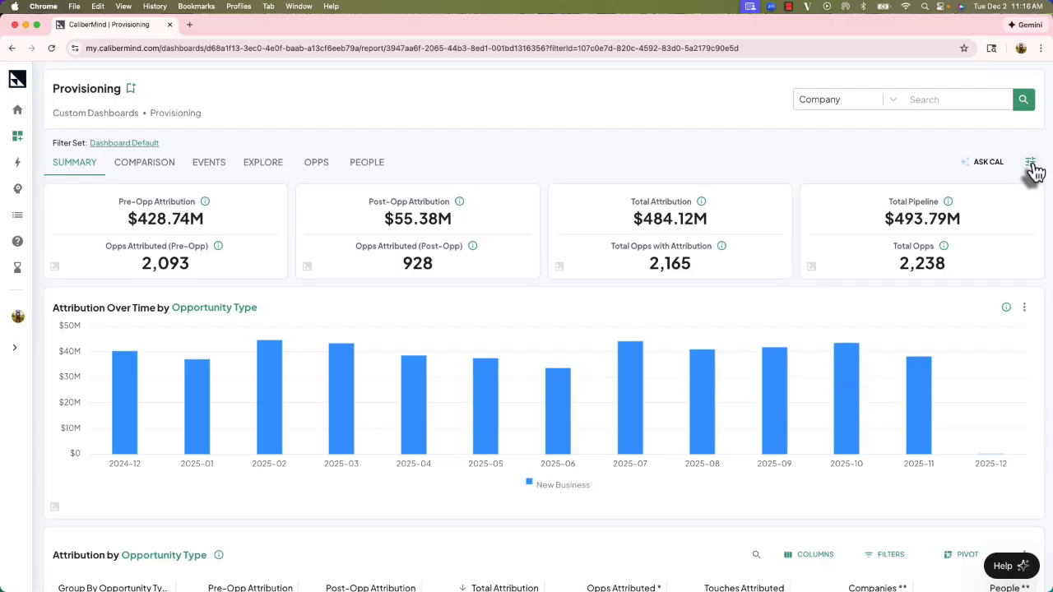
click(1032, 165)
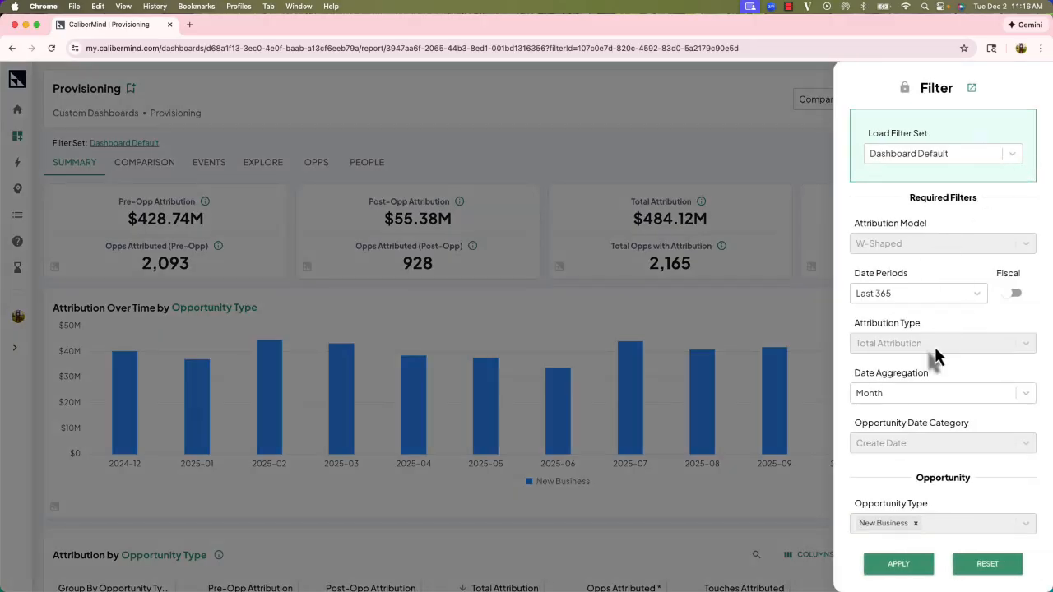
scroll(935, 346, down, 1)
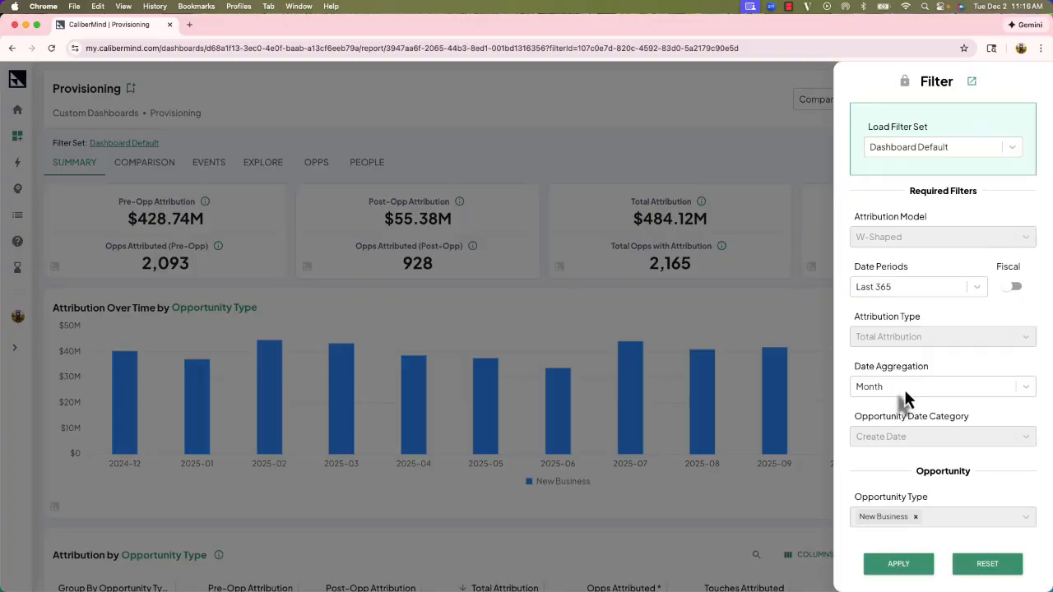
click(786, 183)
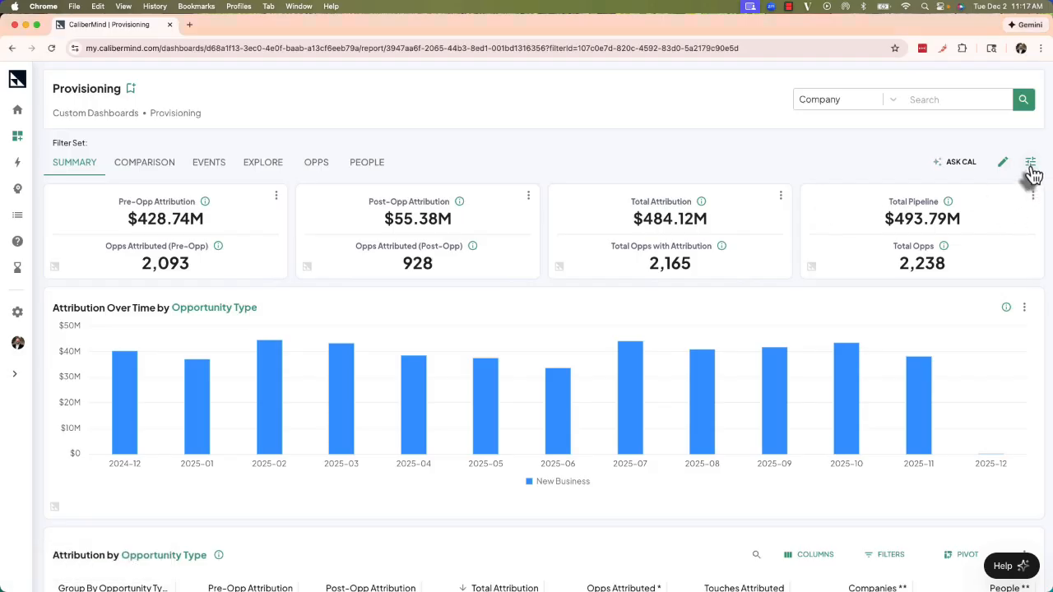
Add a Company Tier filter with the value A - Ideal.
click(1031, 162)
click(958, 258)
scroll(939, 338, down, 3)
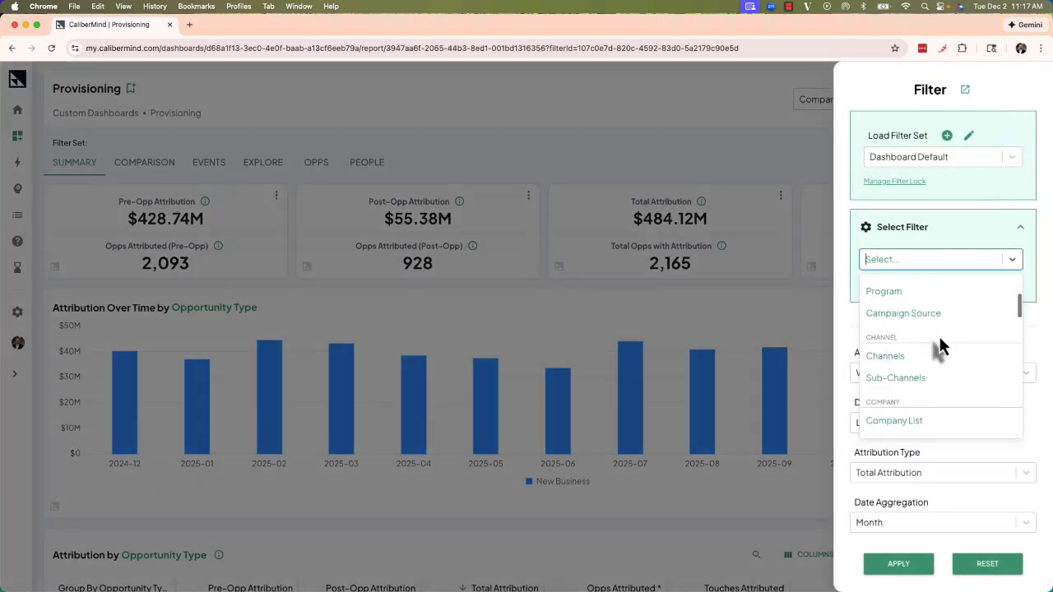
scroll(939, 346, down, 5)
key(Escape)
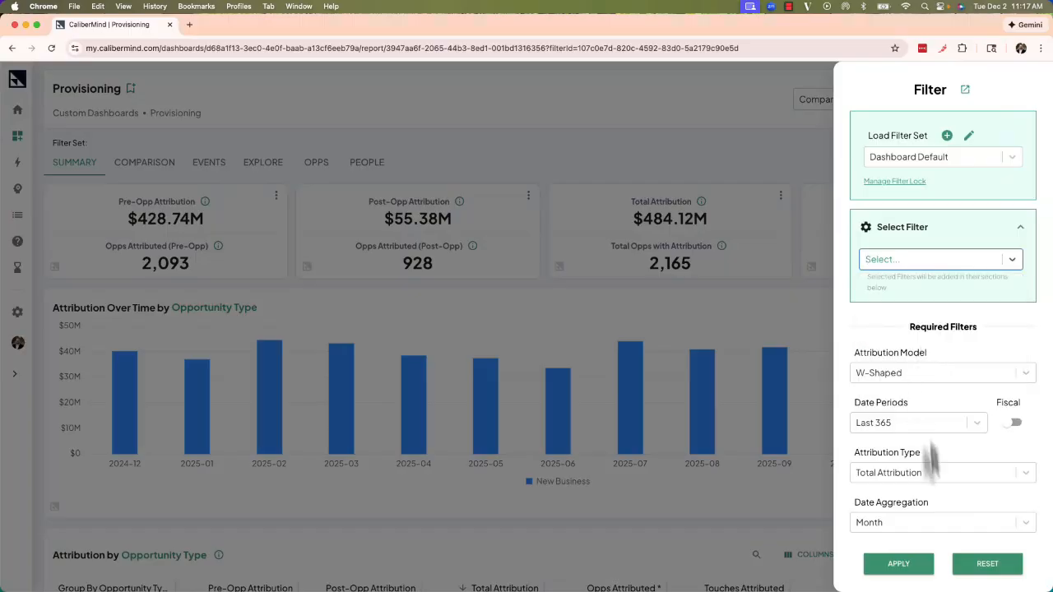
scroll(932, 461, down, 4)
click(912, 437)
click(860, 466)
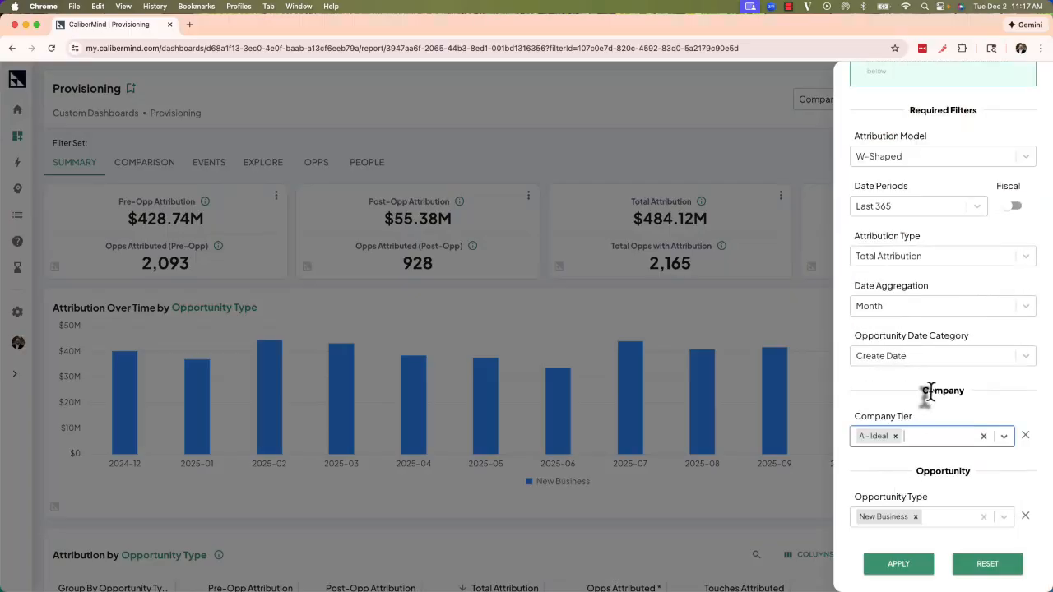
Save the current filters as a public filter set named Ideal New Business and apply it.
scroll(925, 414, up, 5)
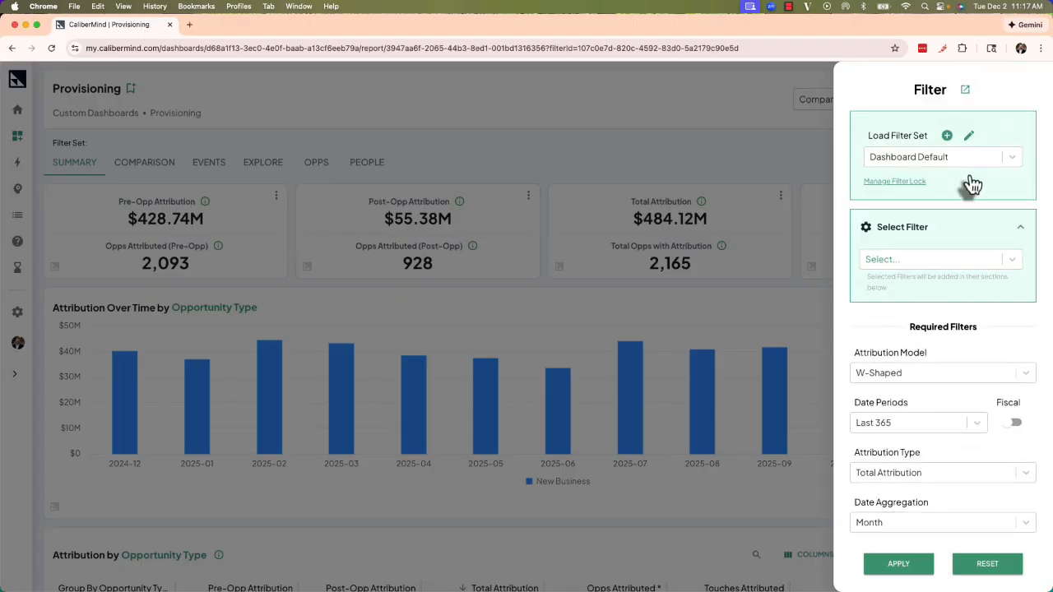
click(947, 137)
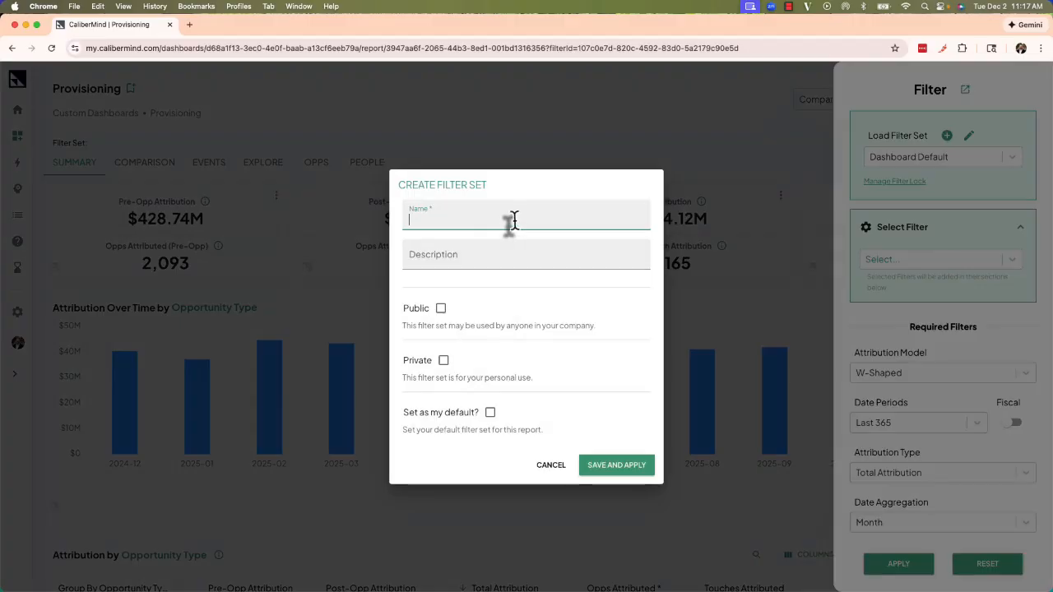
text(idea)
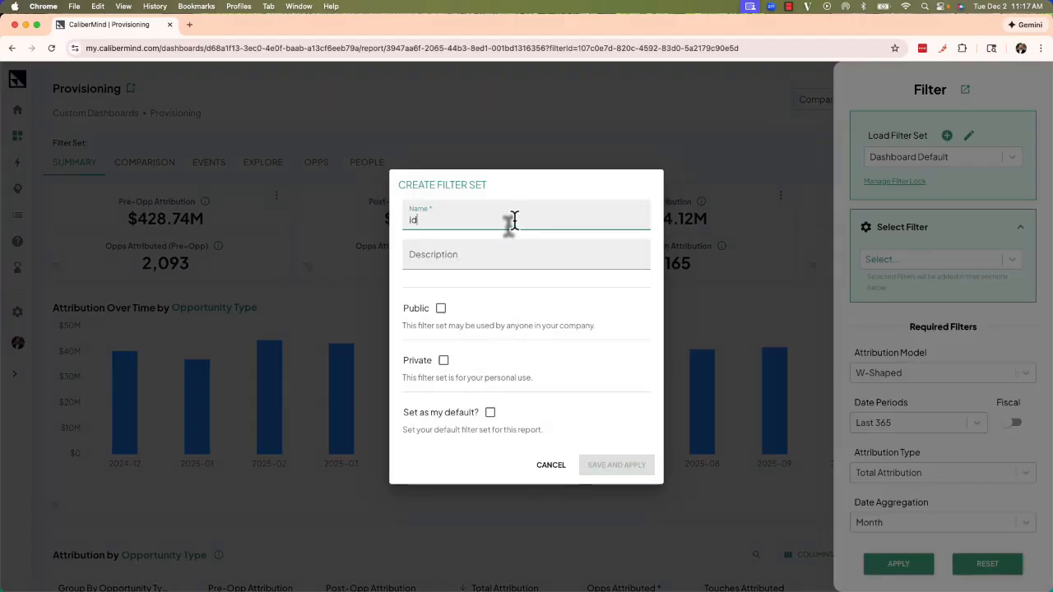
key(BackSpace)
key(BackSpace)
text(Ideal New Business)
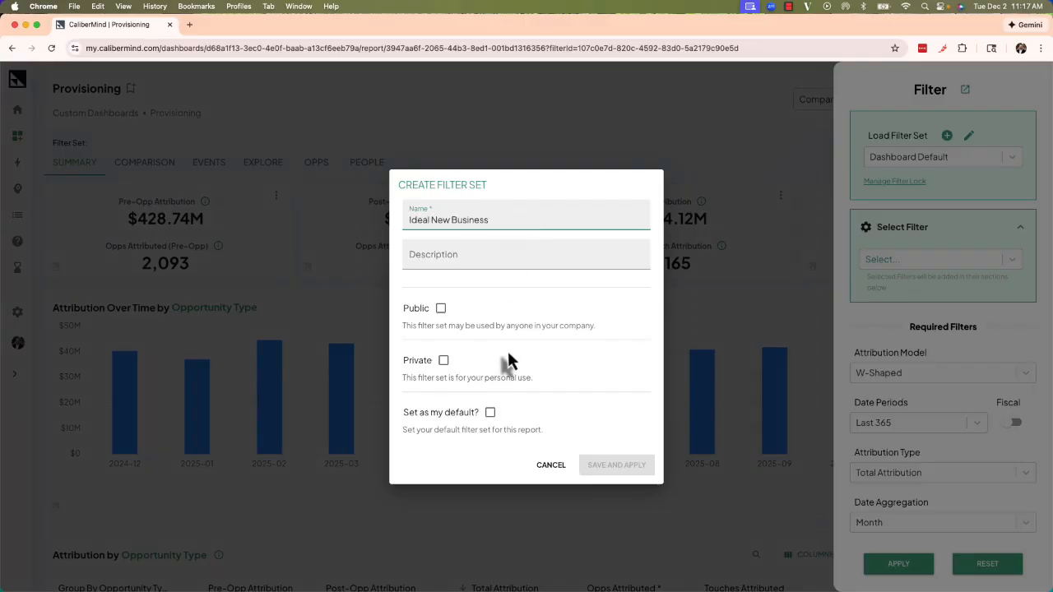
click(441, 309)
click(618, 467)
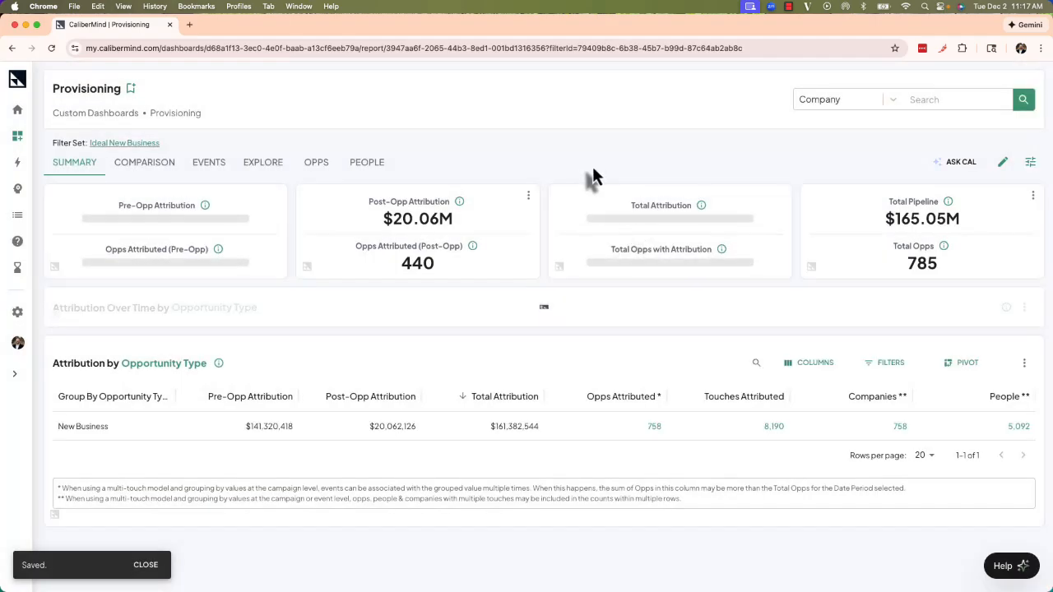
In the other user's window, reload the dashboard and load the Ideal New Business filter set in the filter panel.
key(ctrl+Right)
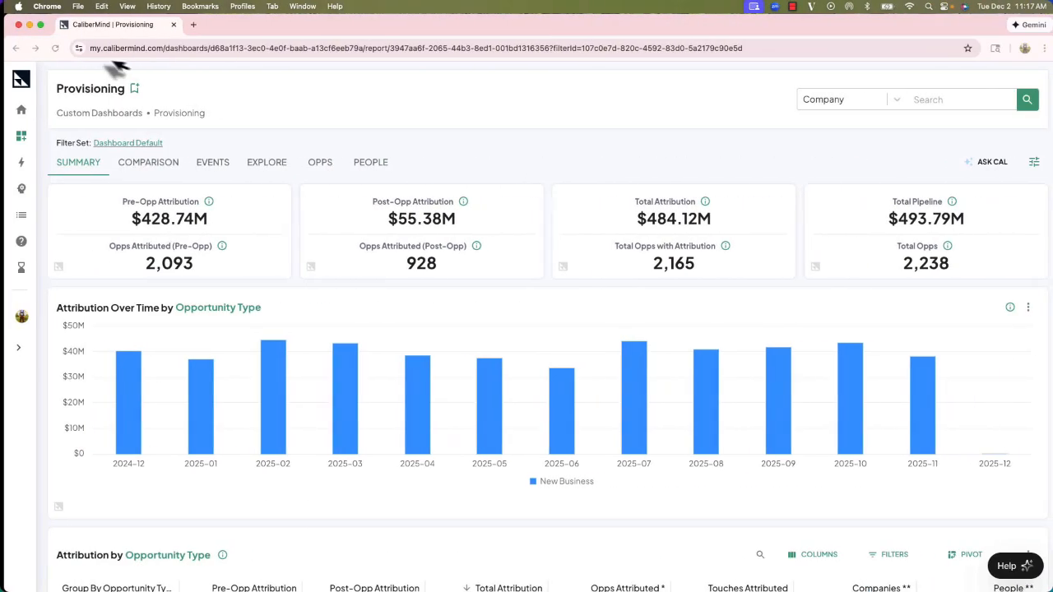
click(52, 49)
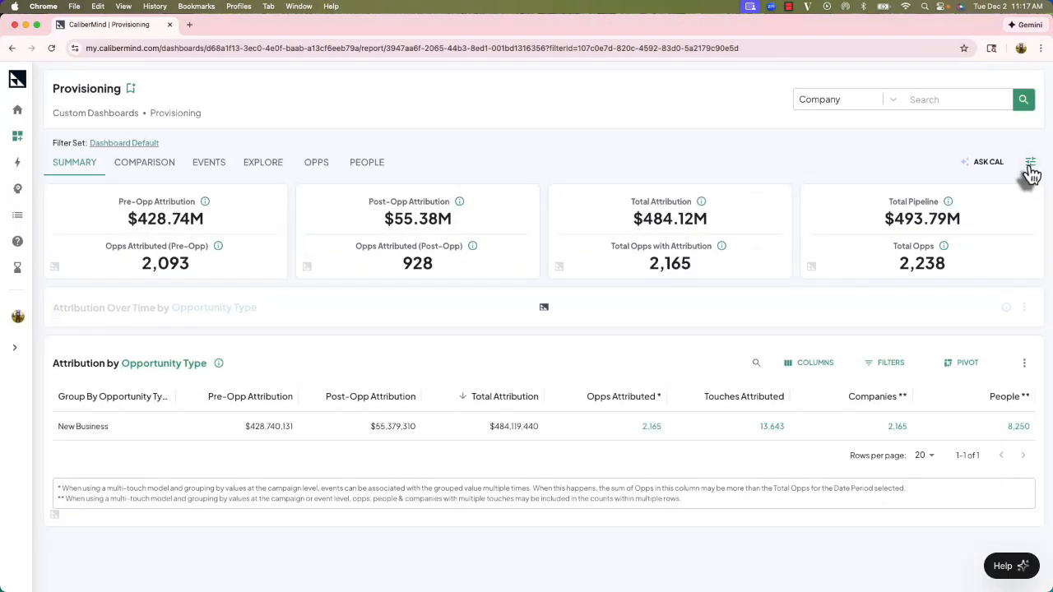
click(1030, 164)
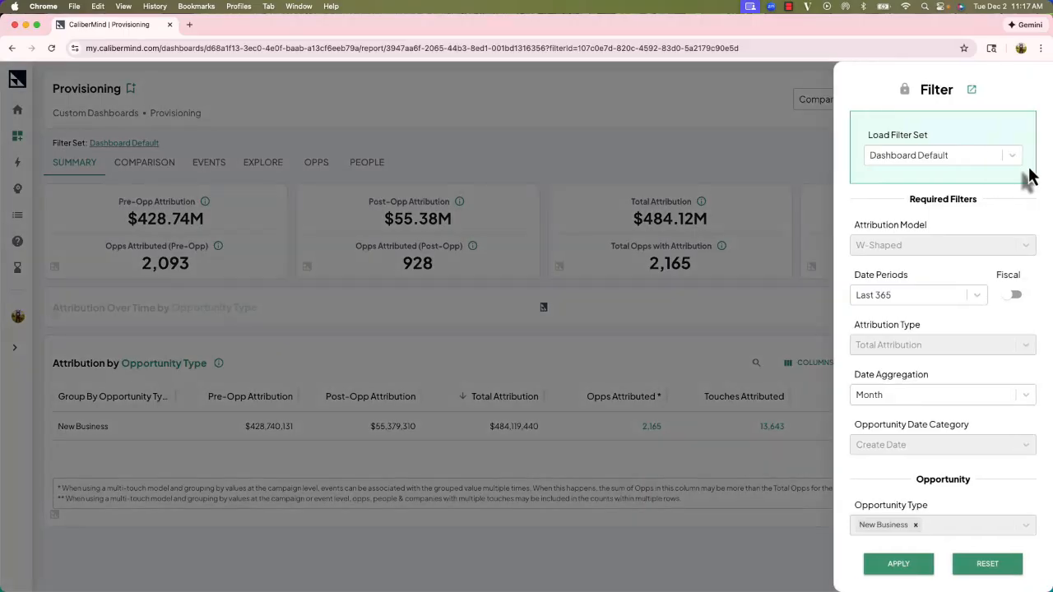
click(954, 153)
click(922, 242)
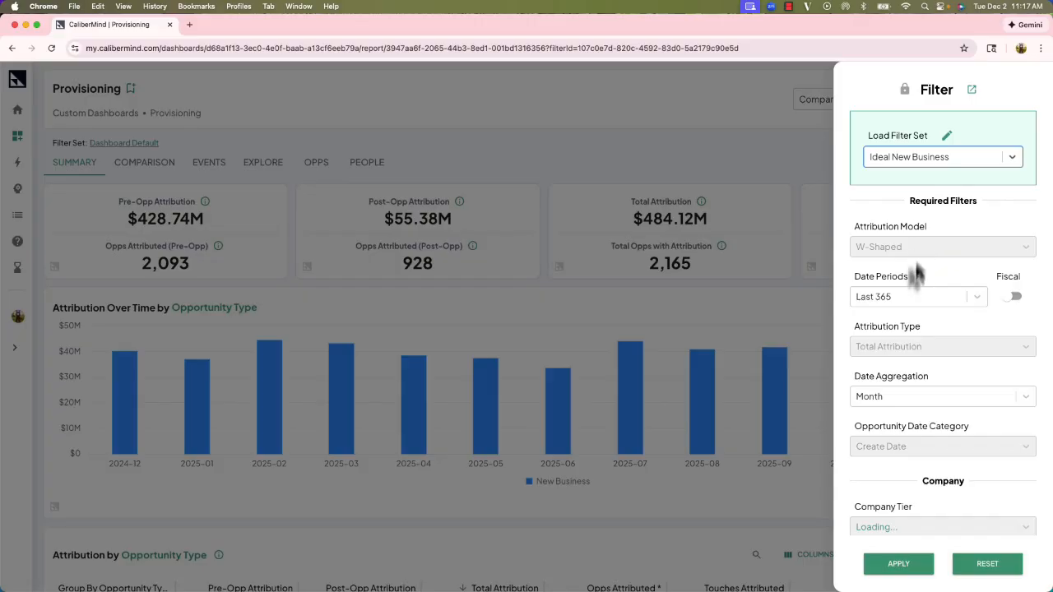
scroll(956, 314, down, 2)
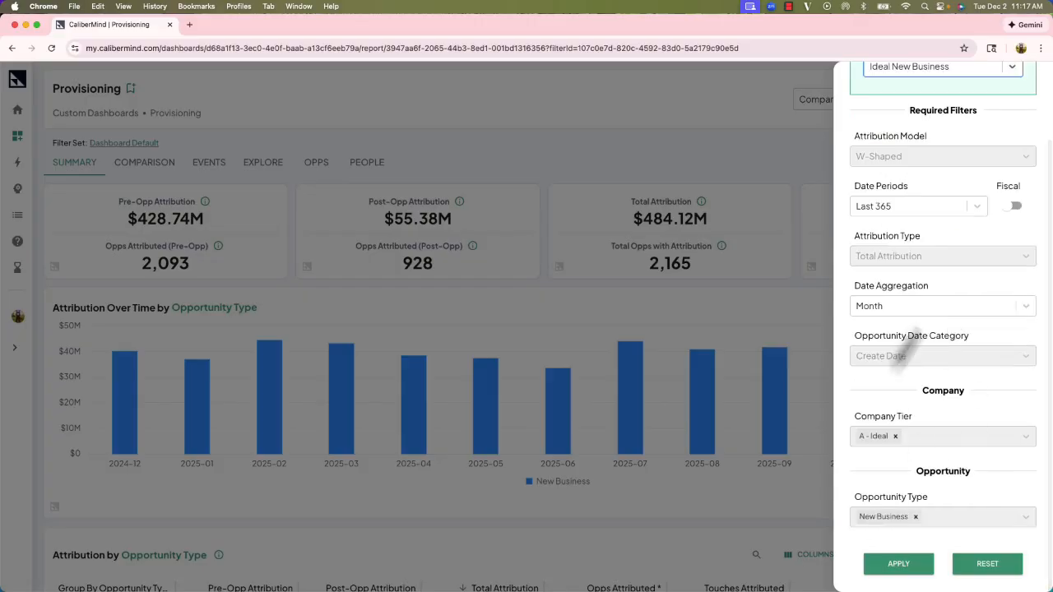
scroll(922, 357, up, 2)
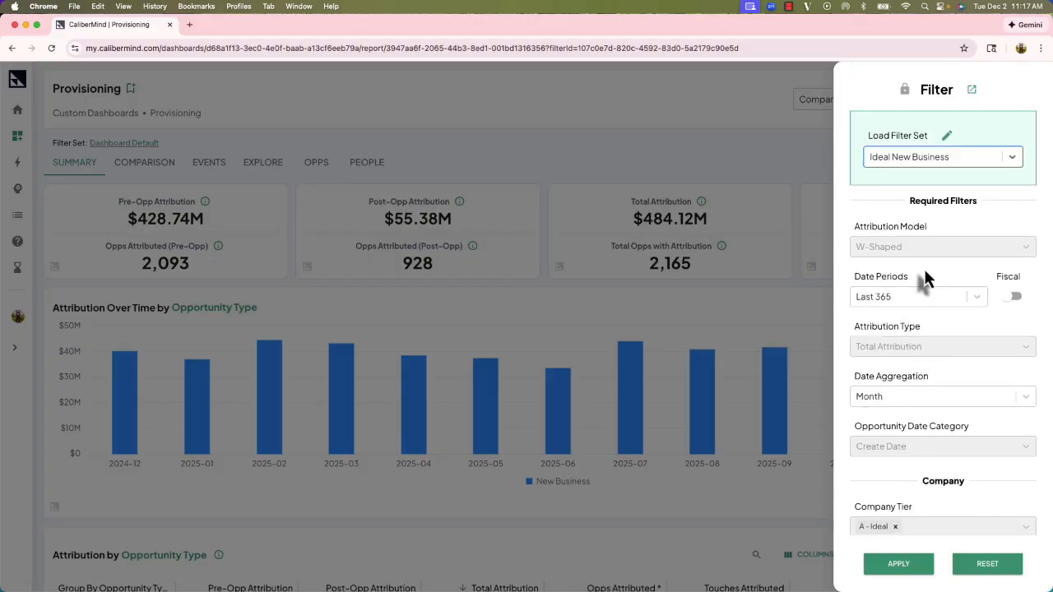
Save a copy of the Ideal New Business filter set from the other user's window.
click(947, 136)
click(491, 366)
click(630, 421)
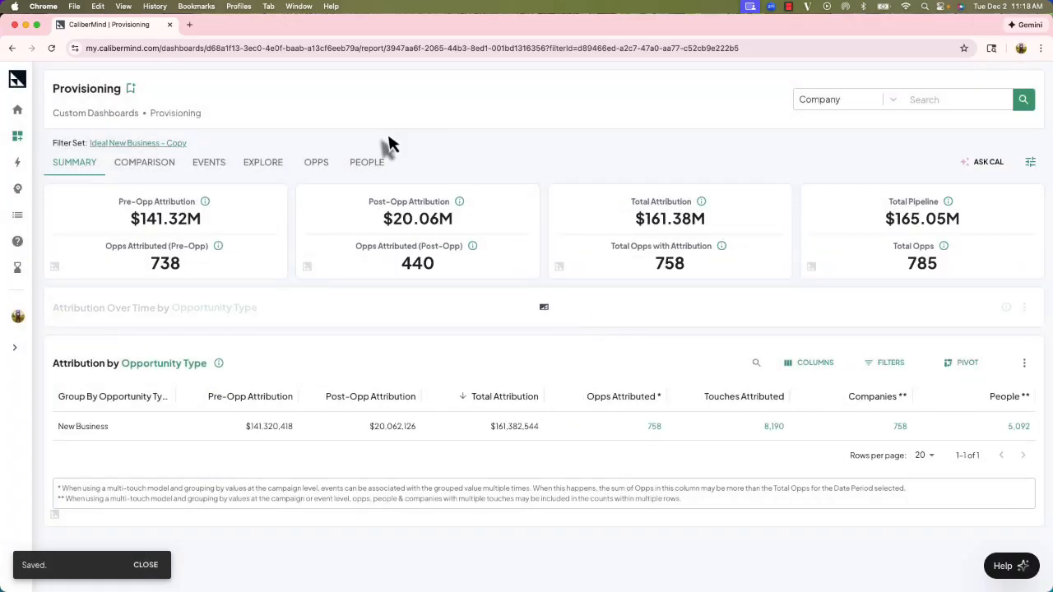
Reopen the Provisioning dashboard from the Provisioning Training collection and inspect the loaded filter set in the filter panel.
click(115, 113)
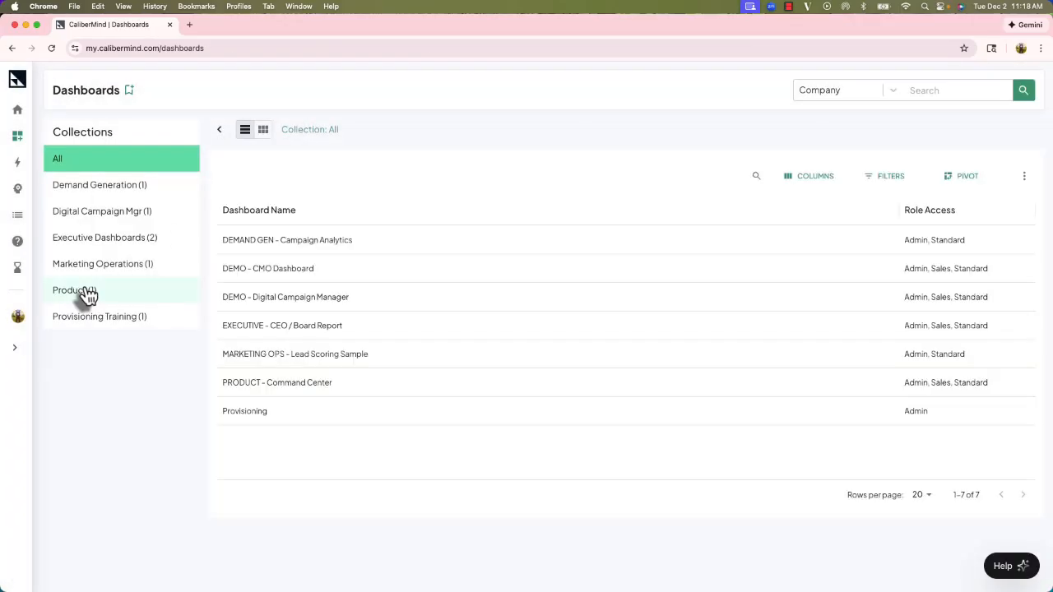
click(87, 296)
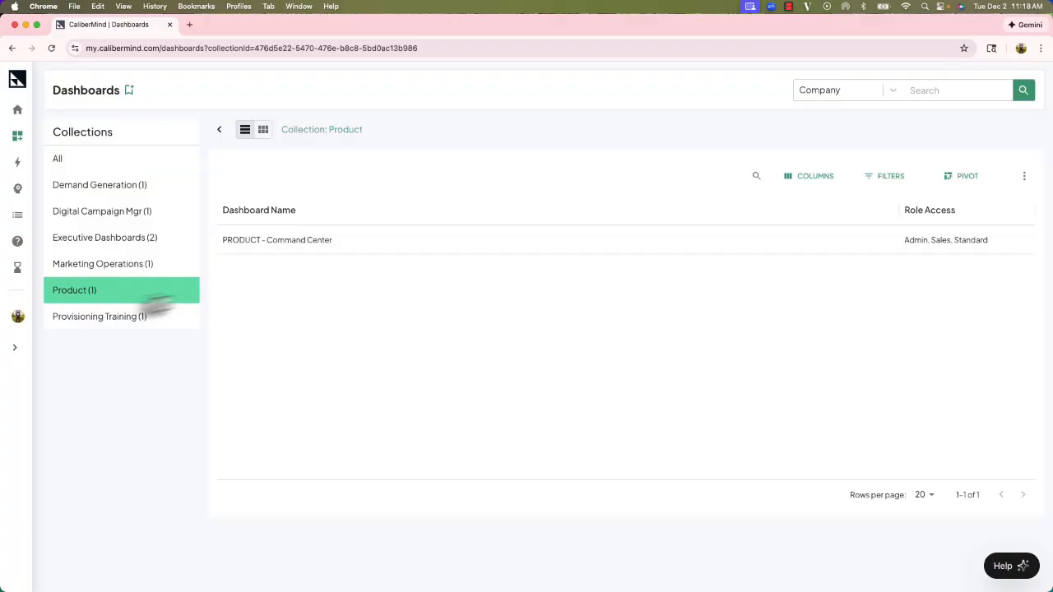
click(113, 323)
click(272, 247)
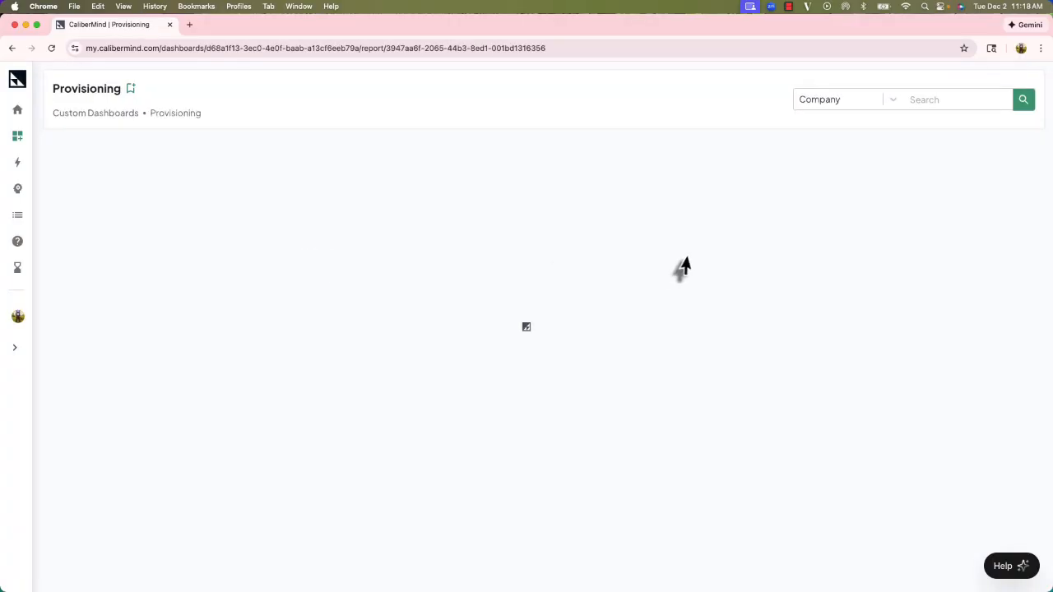
click(1030, 162)
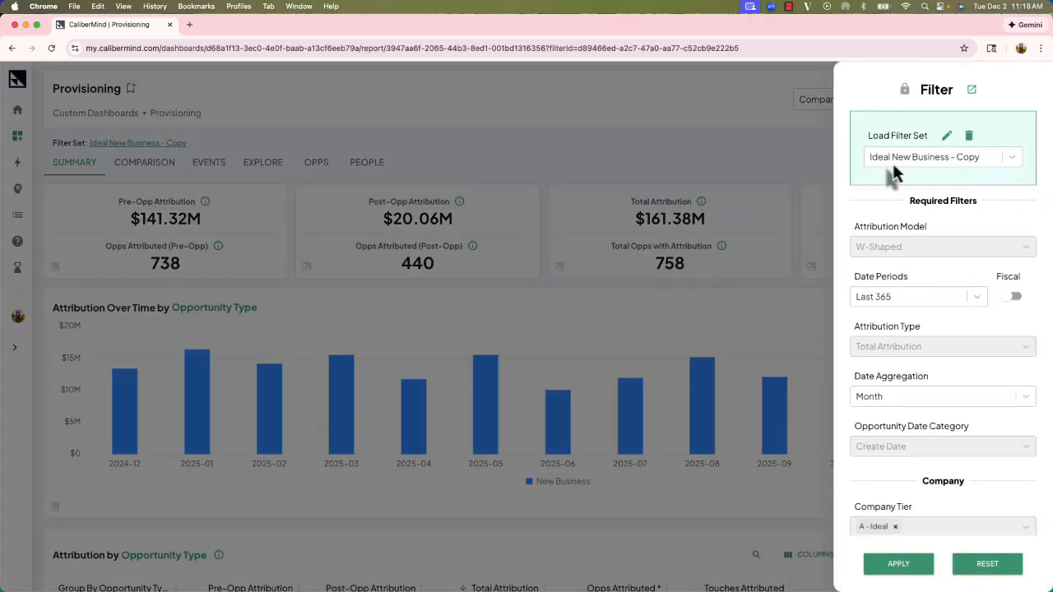
scroll(900, 164, down, 2)
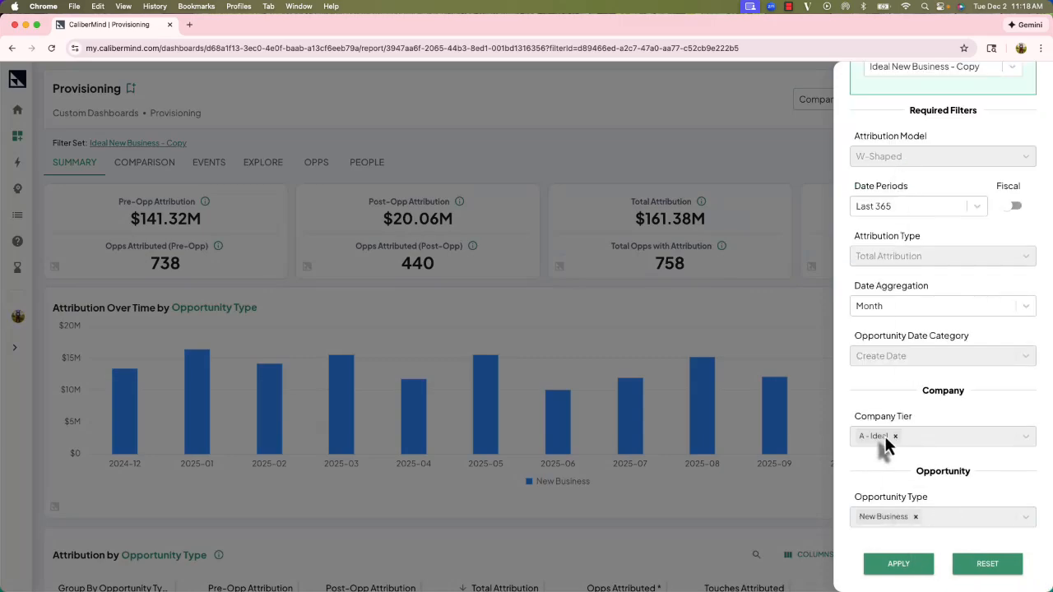
Back in the admin window, open the Provisioning dashboard's settings to review its access, then leave edit mode.
click(793, 182)
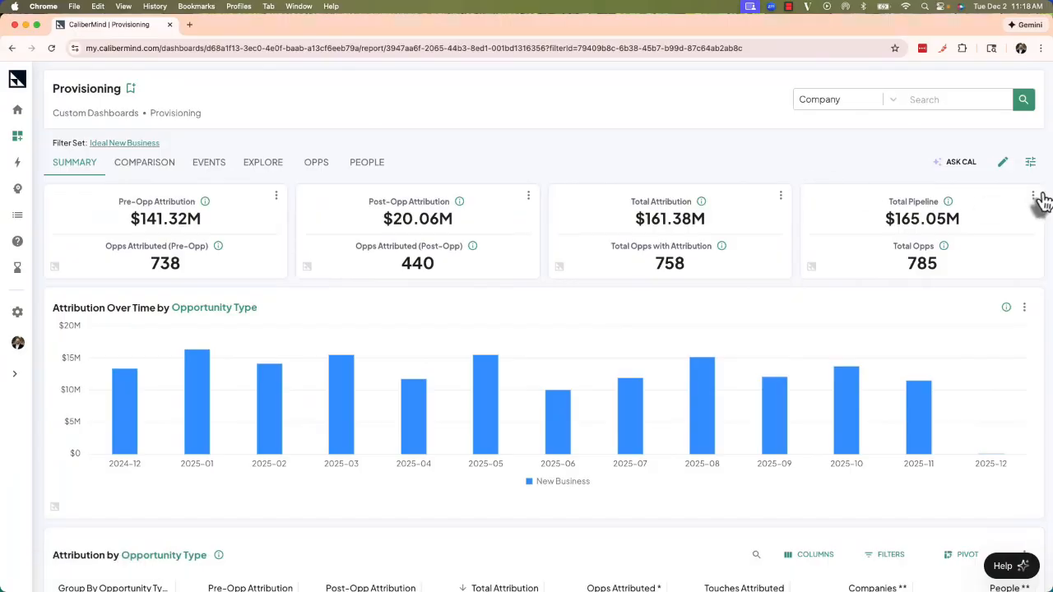
click(1003, 163)
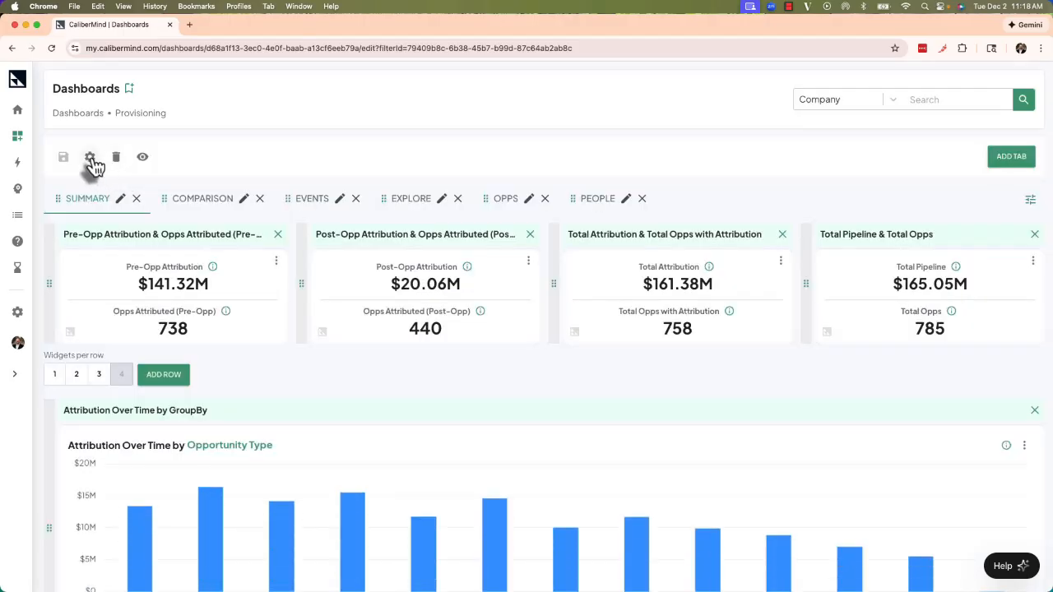
click(90, 157)
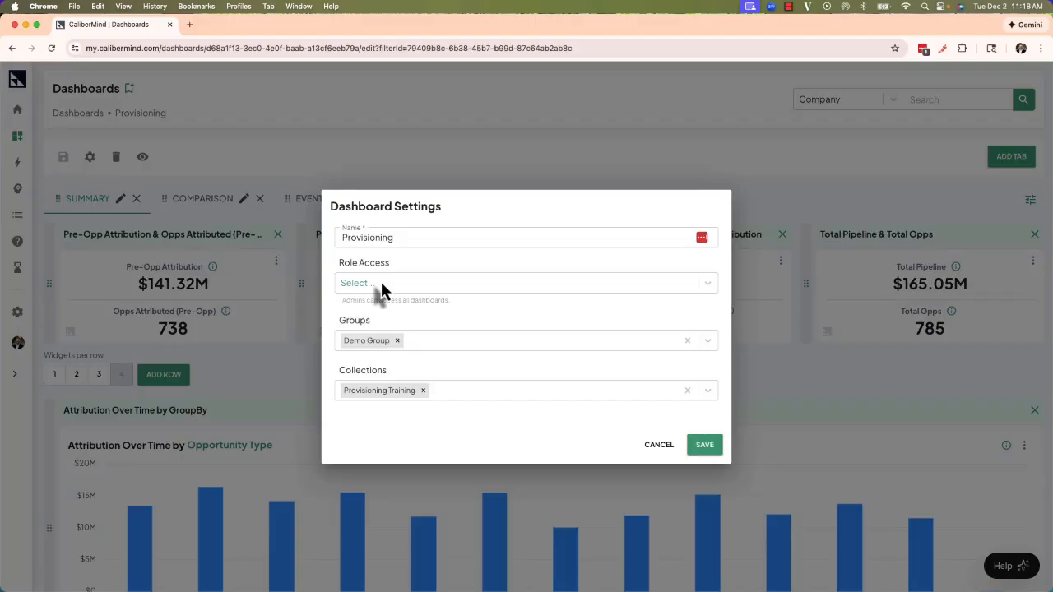
click(275, 181)
click(142, 159)
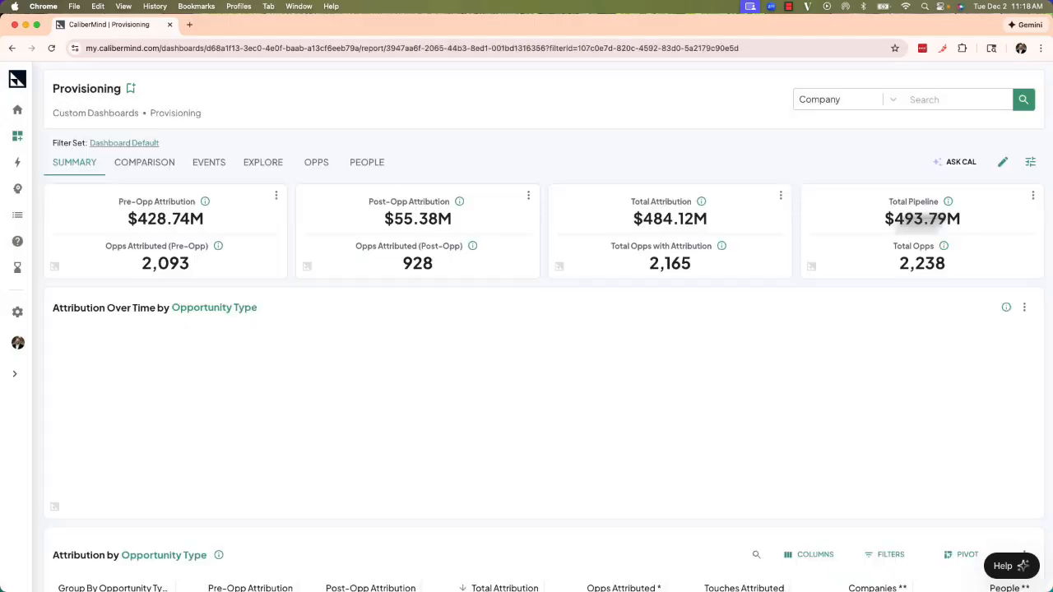
Open the filter panel and list the available filter sets.
click(1030, 162)
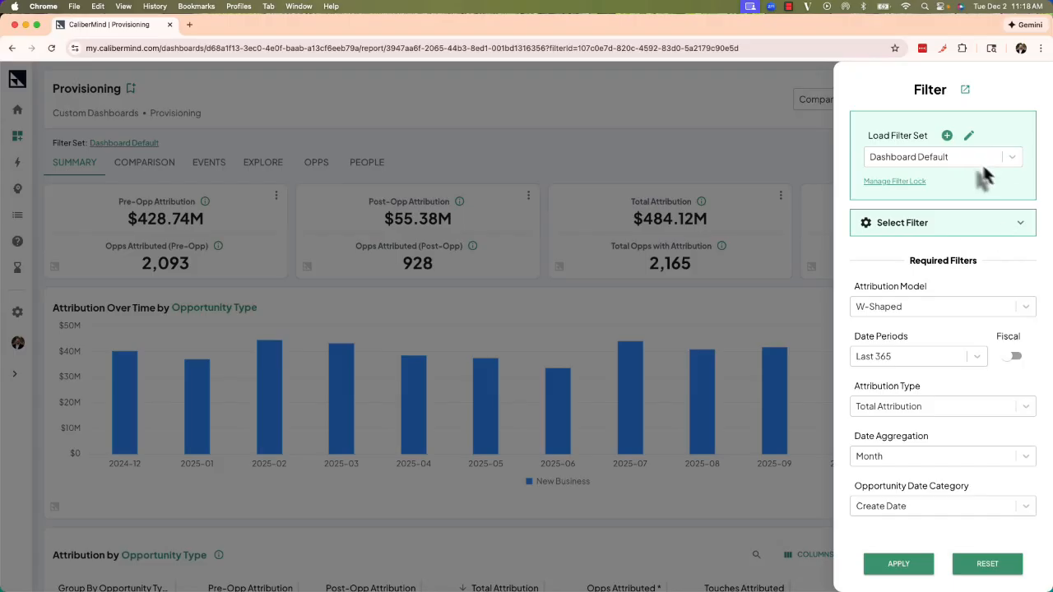
click(964, 160)
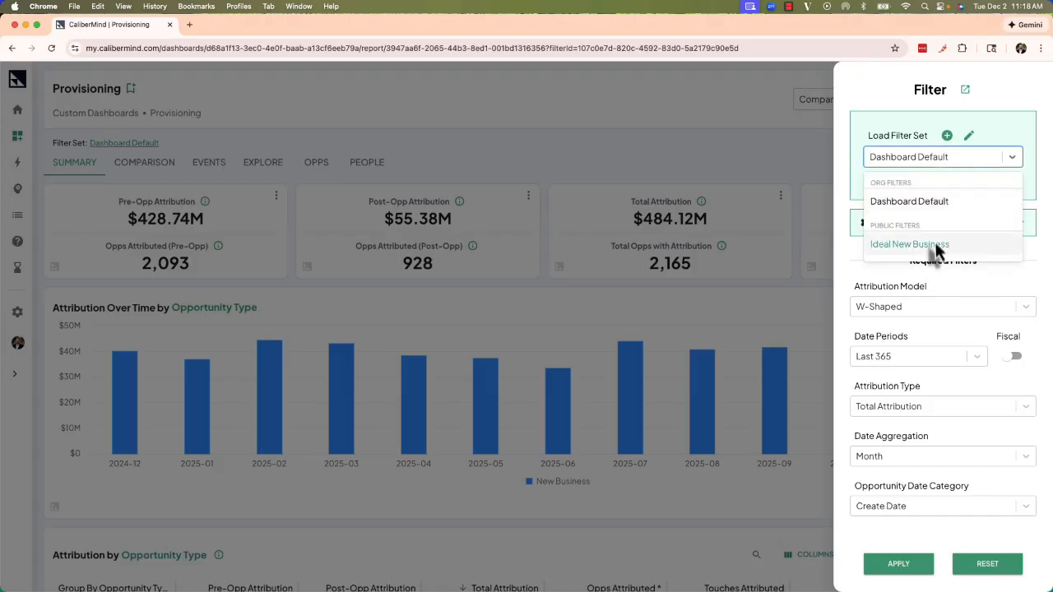